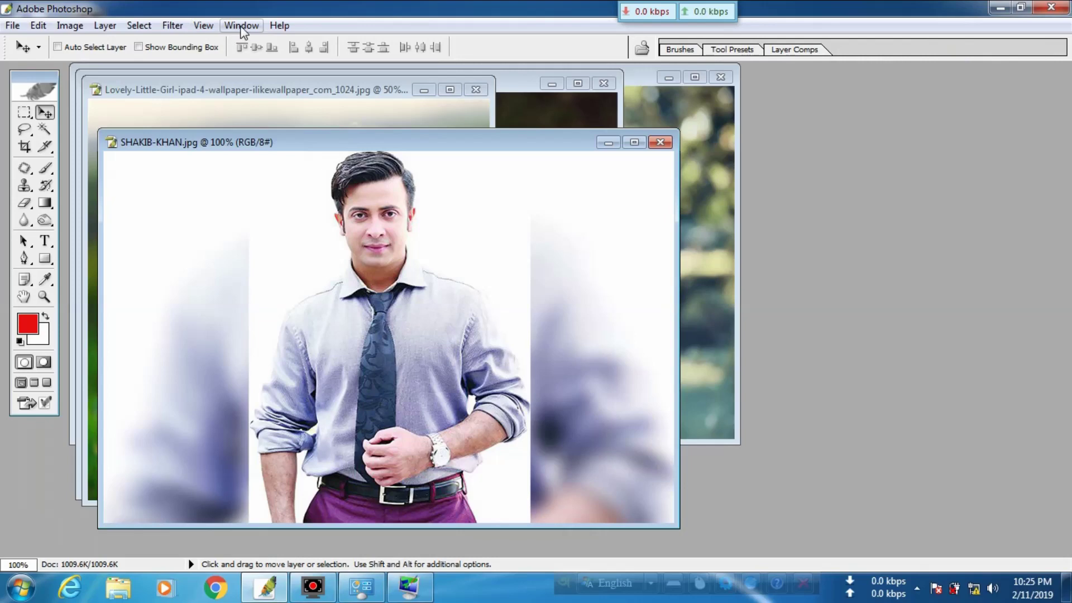
Show the Layers, Navigator and Actions panels from the Window menu.
click(243, 28)
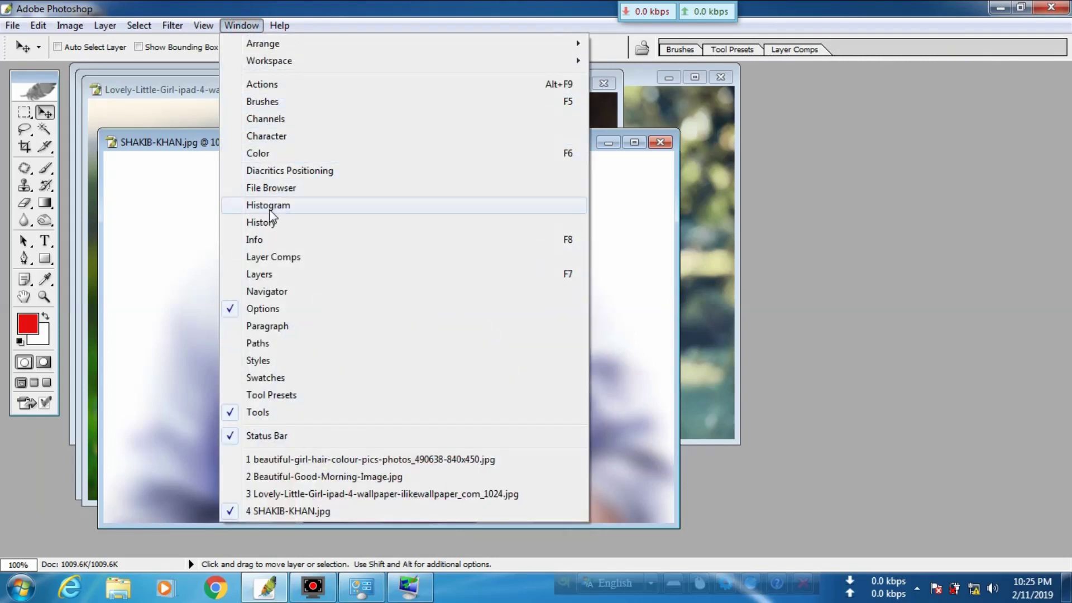
click(258, 274)
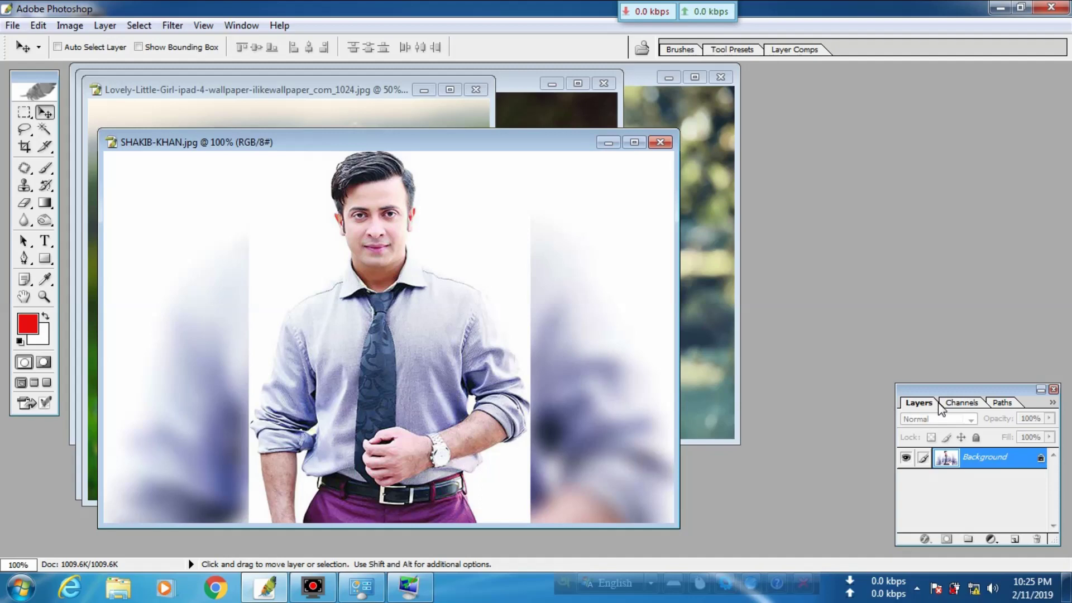
click(241, 26)
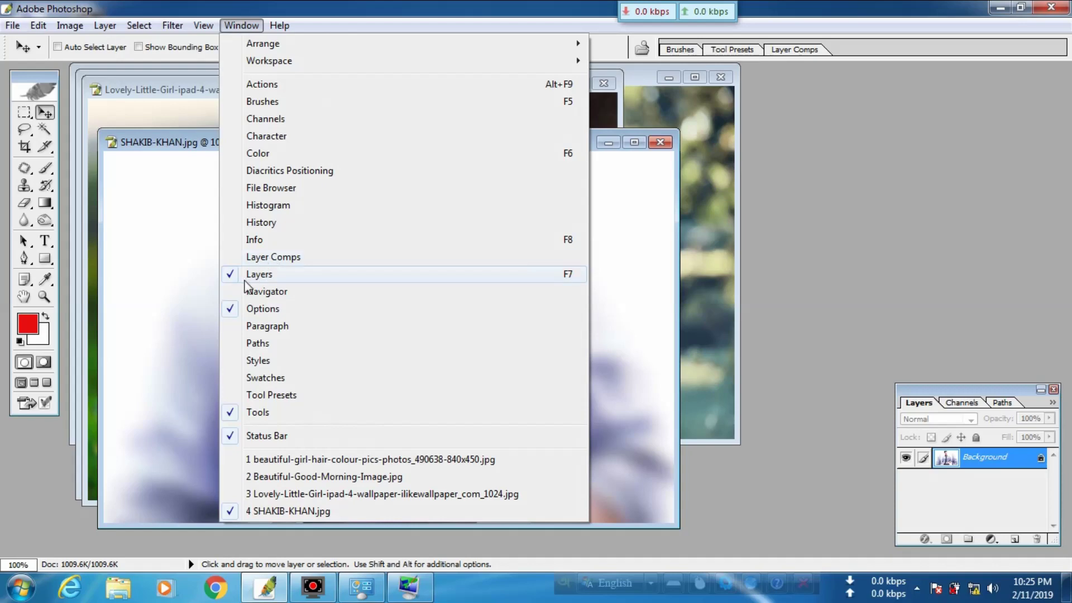
click(239, 291)
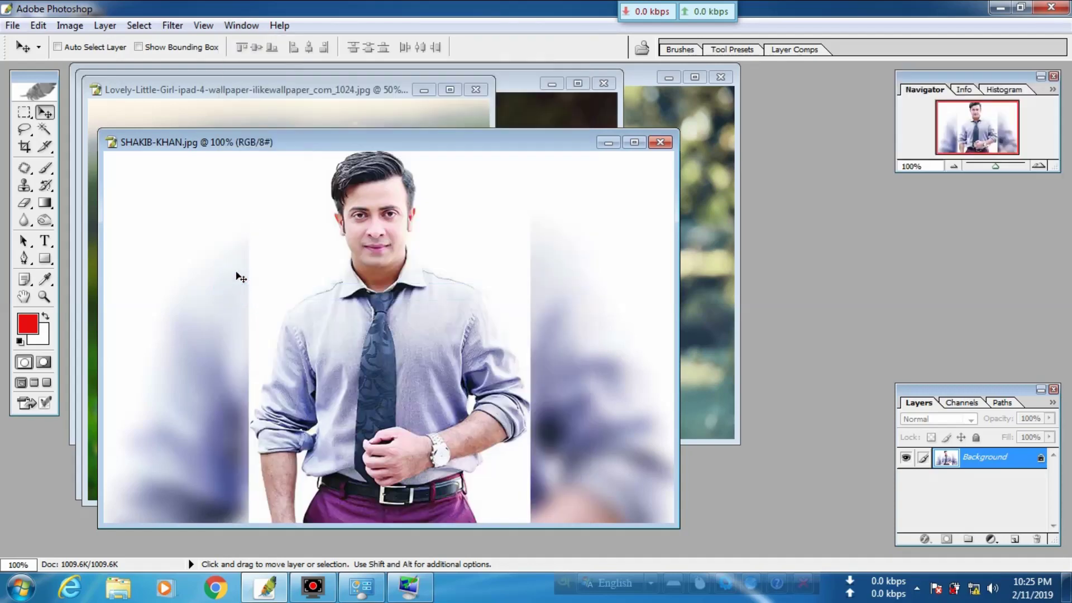
click(250, 25)
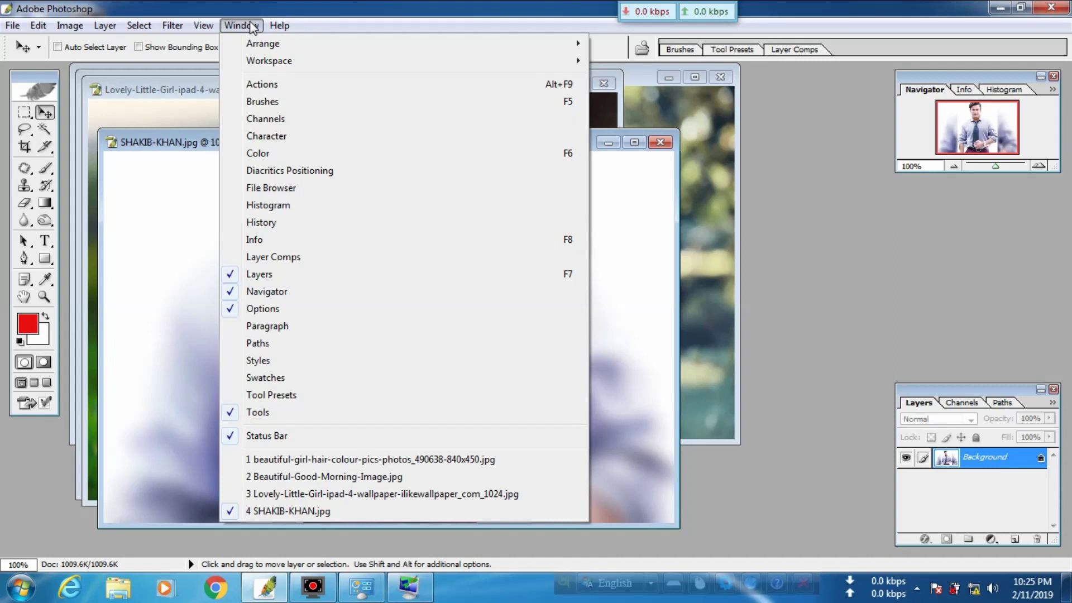
click(256, 85)
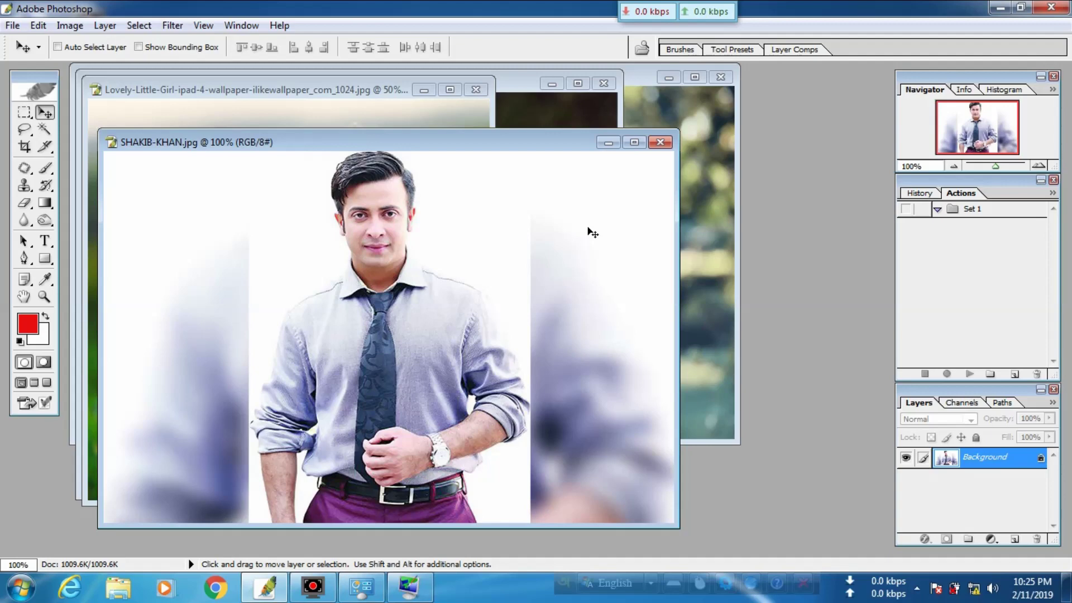
Zoom out to 66.7% and set the Crop tool to 40 mm × 50 mm at 300 pixels/inch.
key(ctrl+minus)
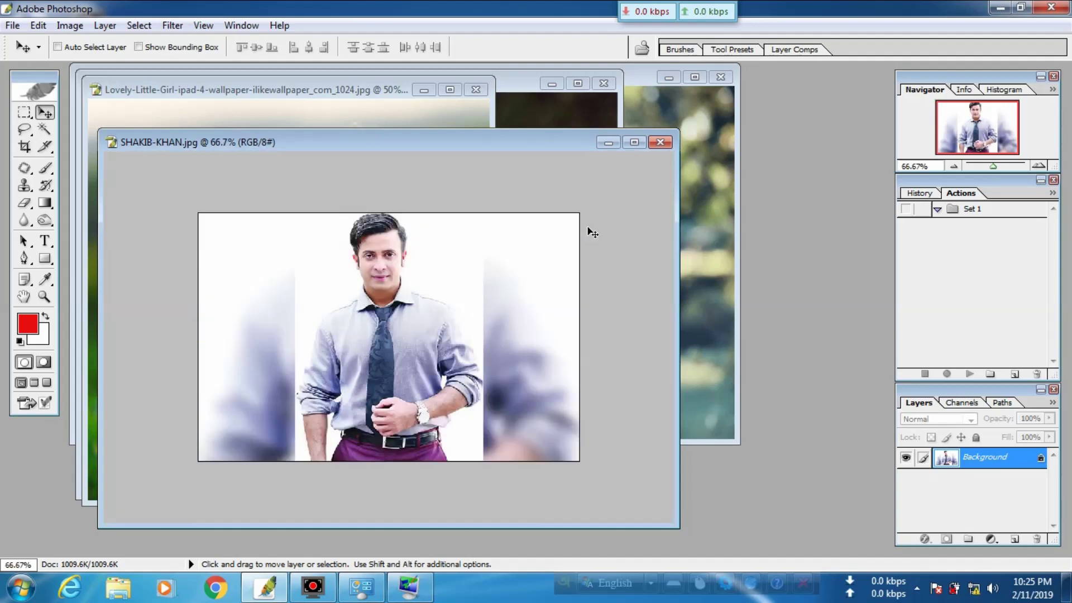
click(24, 147)
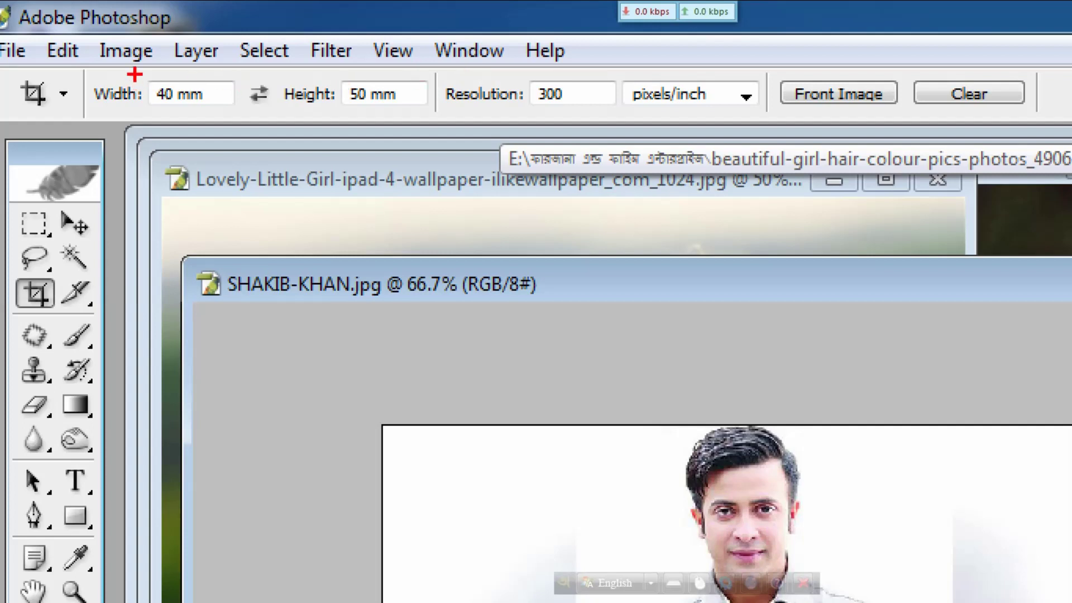
drag(134, 75, 235, 114)
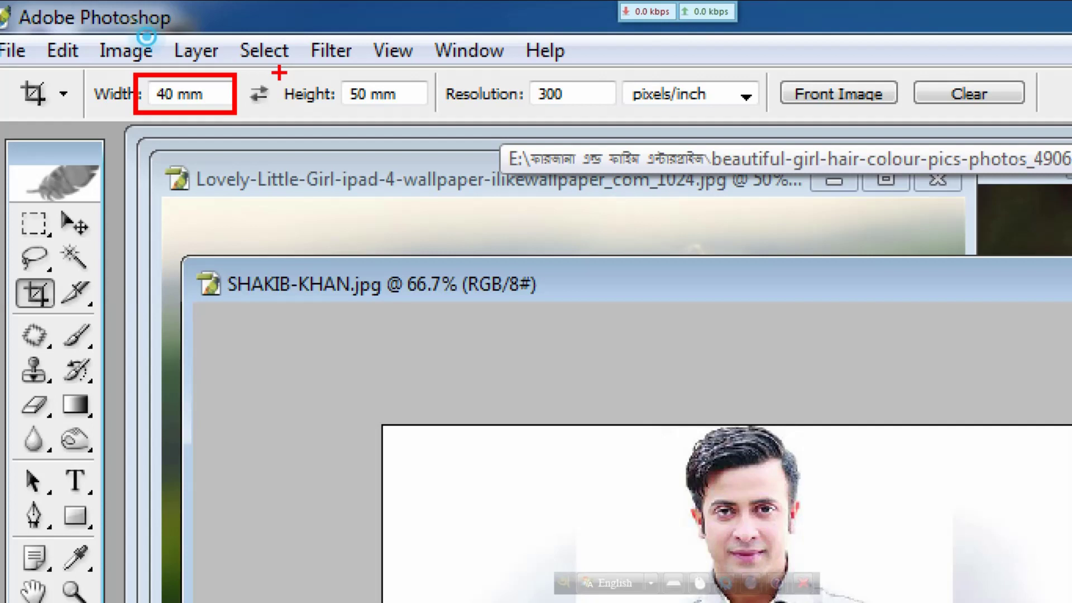
drag(279, 72, 437, 122)
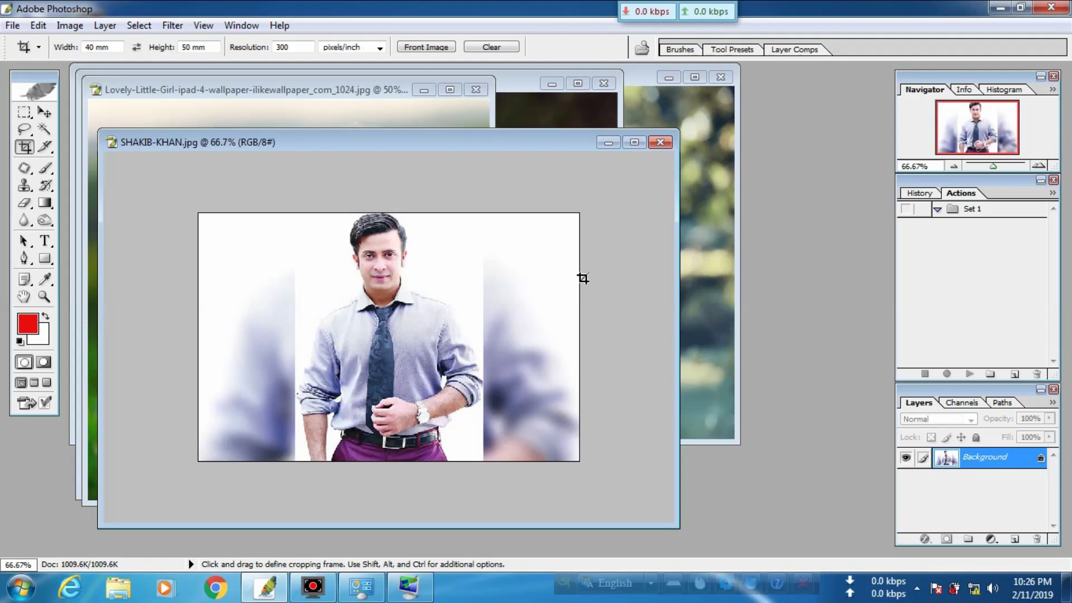
Create the action 'Create PP' in Set 1 with shortcut F8 and start recording.
key(ctrl)
click(1015, 374)
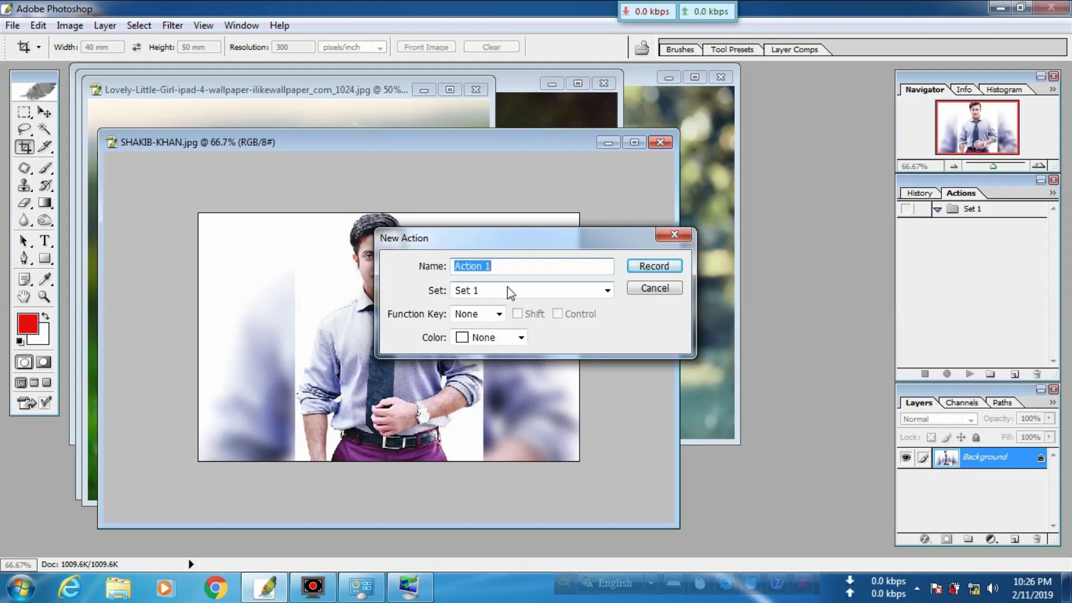
text(C)
text(reat)
text(e P)
text(P)
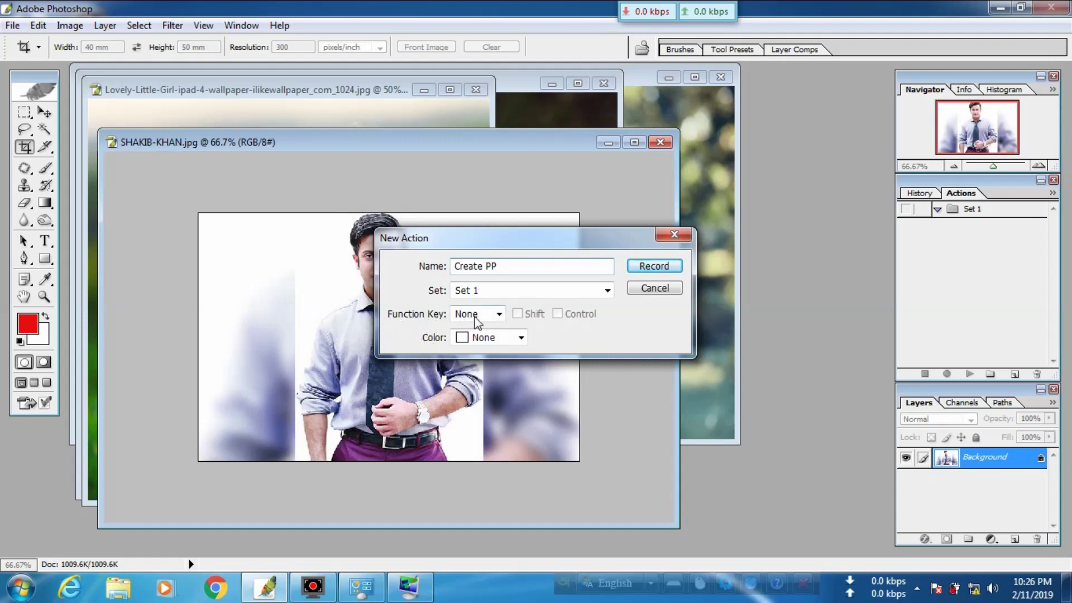
click(498, 314)
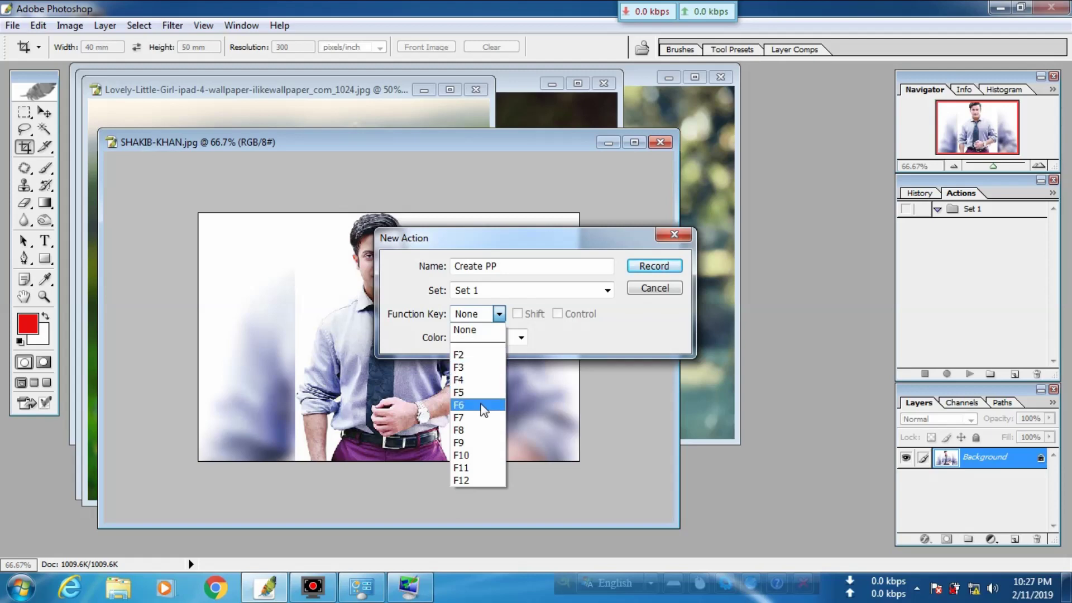
click(468, 430)
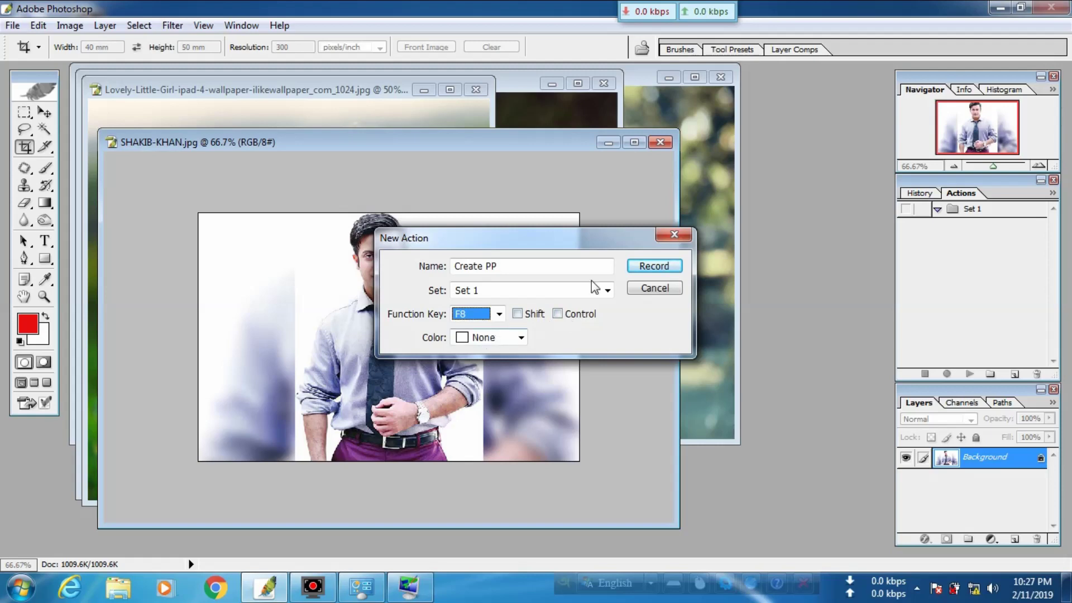
click(653, 266)
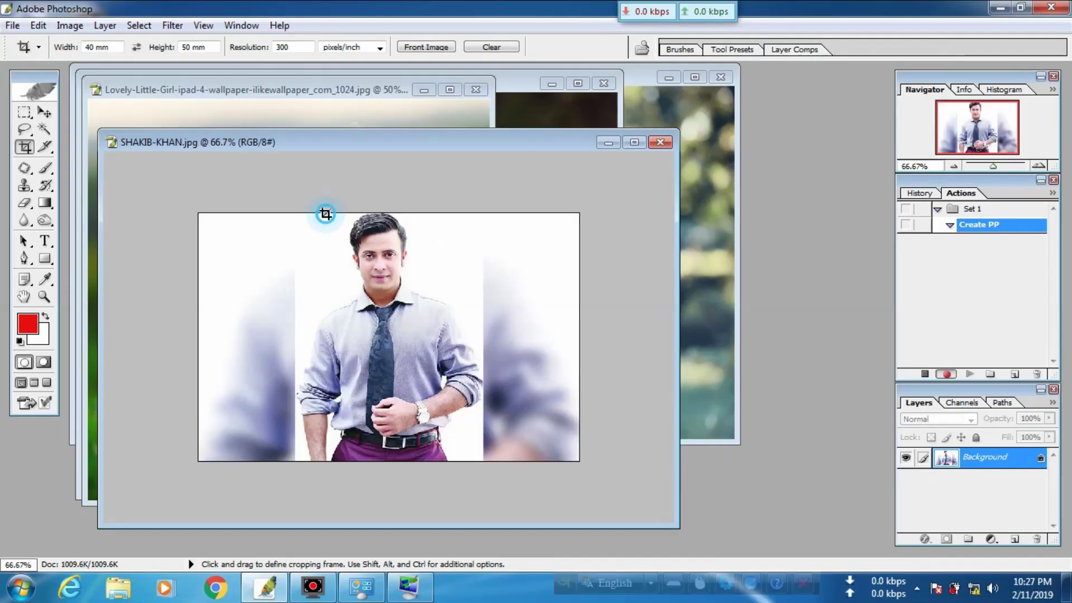
Crop the portrait to a head-and-shoulders passport frame.
drag(325, 198, 462, 369)
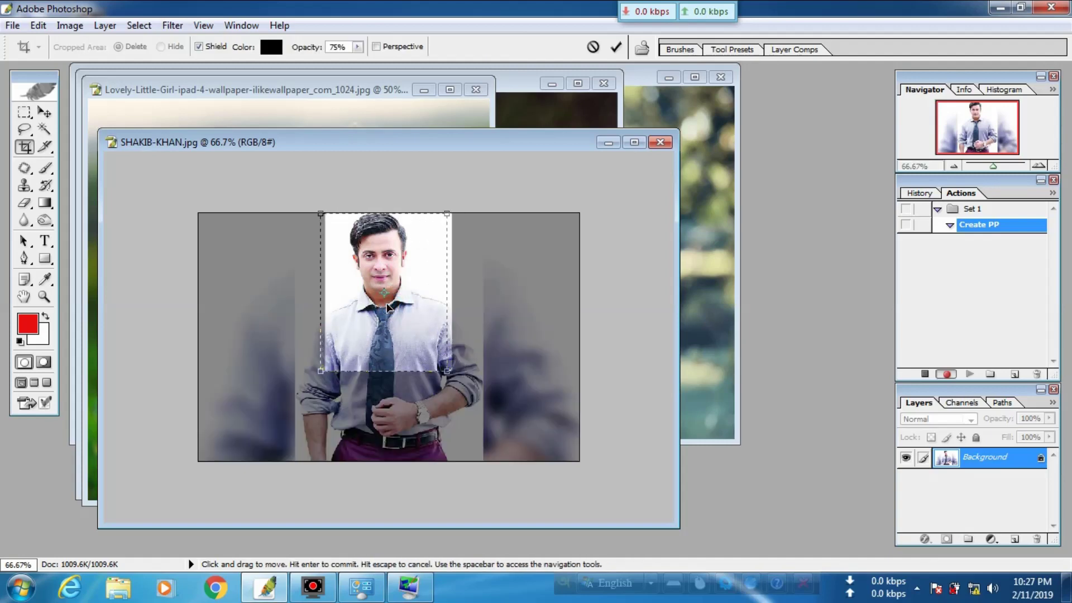
drag(393, 306, 389, 306)
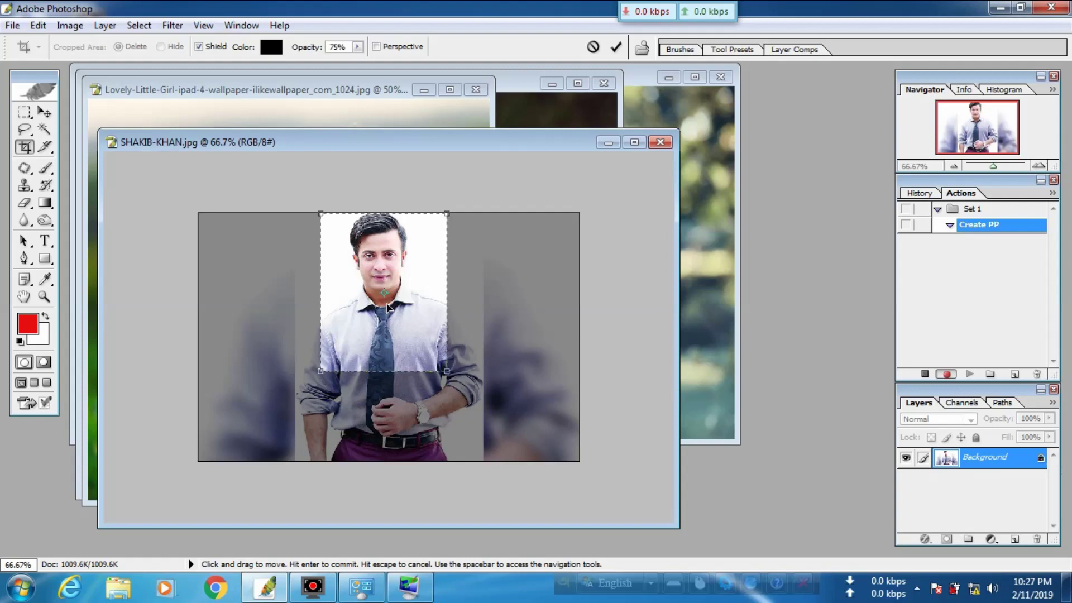
key(Return)
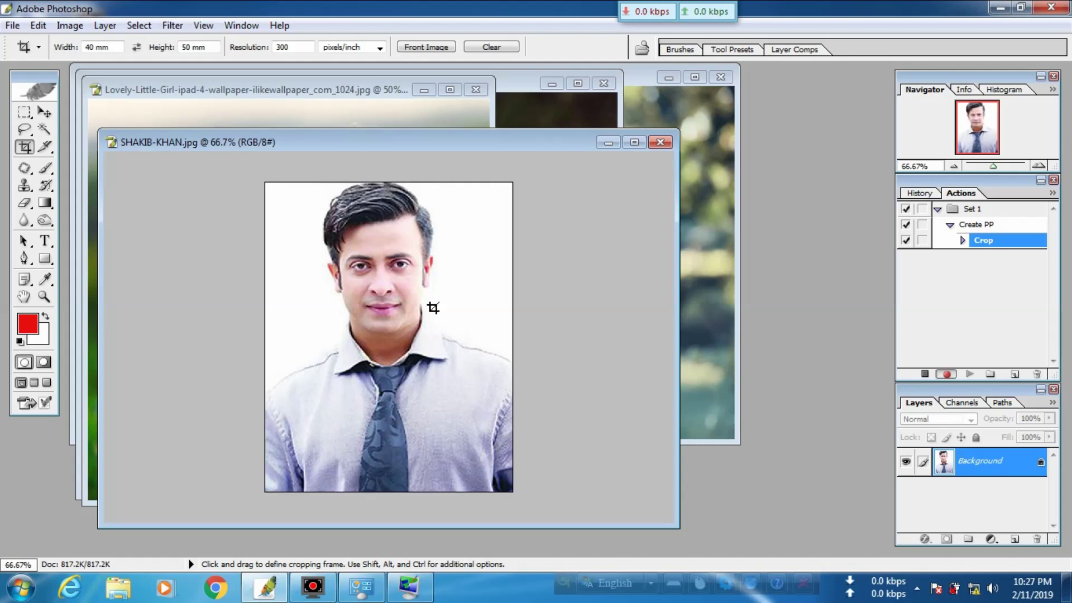
Apply Levels with black input 39 and gamma 0.39.
key(ctrl+l)
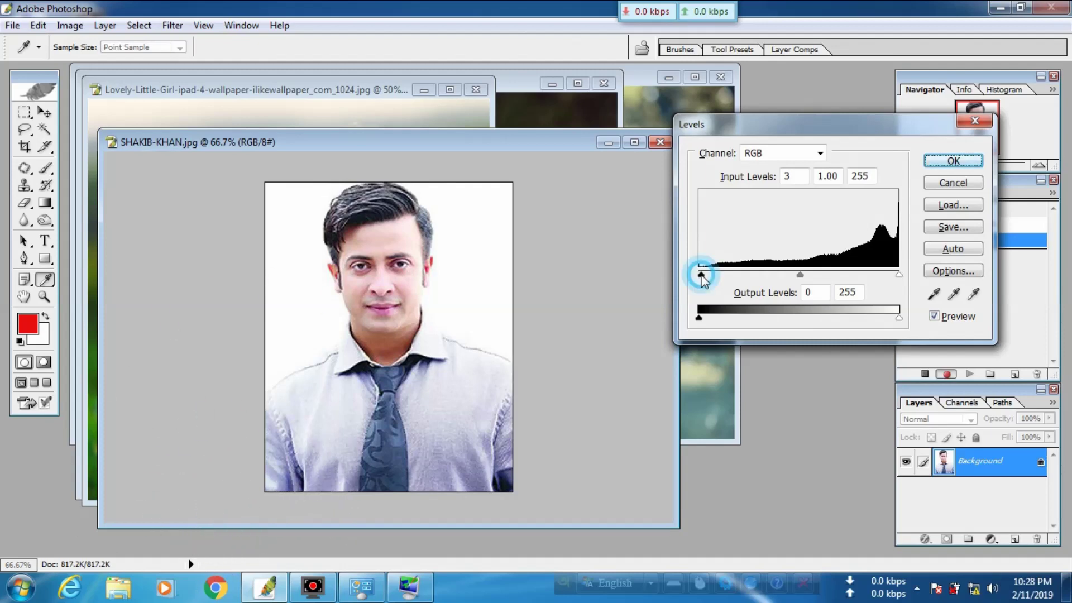
drag(700, 275, 730, 281)
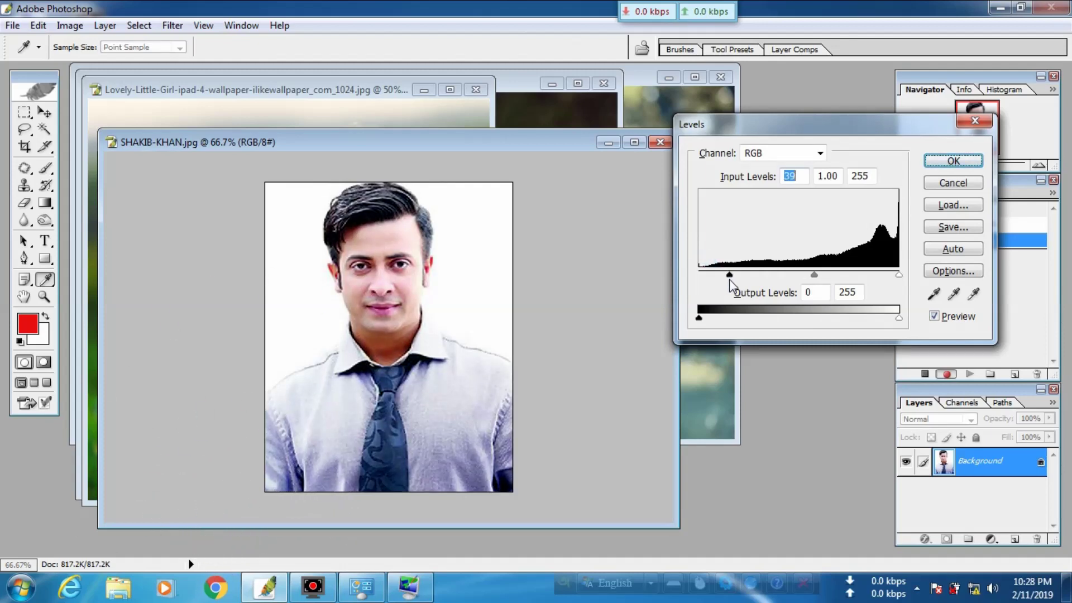
click(814, 275)
mouse_move(814, 275)
mouse_down()
mouse_move(859, 275)
mouse_move(842, 275)
mouse_up()
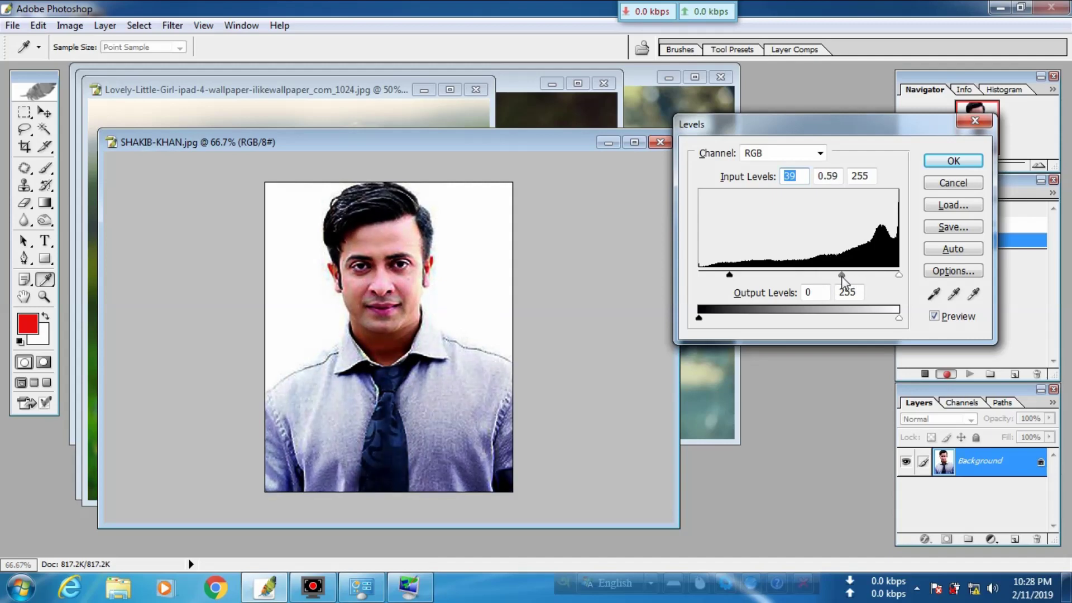
click(953, 161)
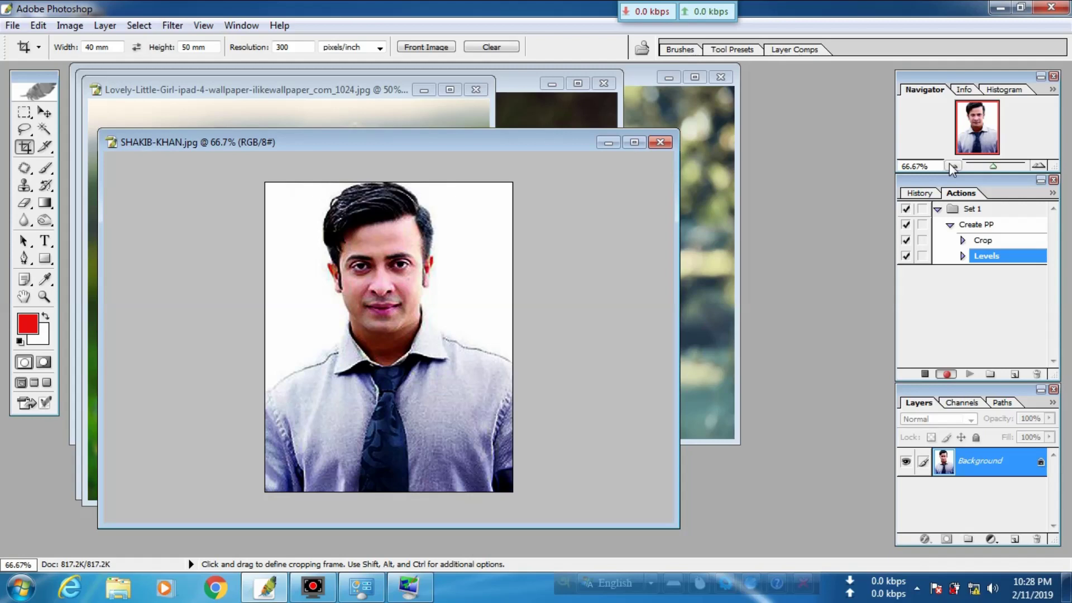
Select all and stroke a 10 px red (D51010) border inside the edge.
key(ctrl+a)
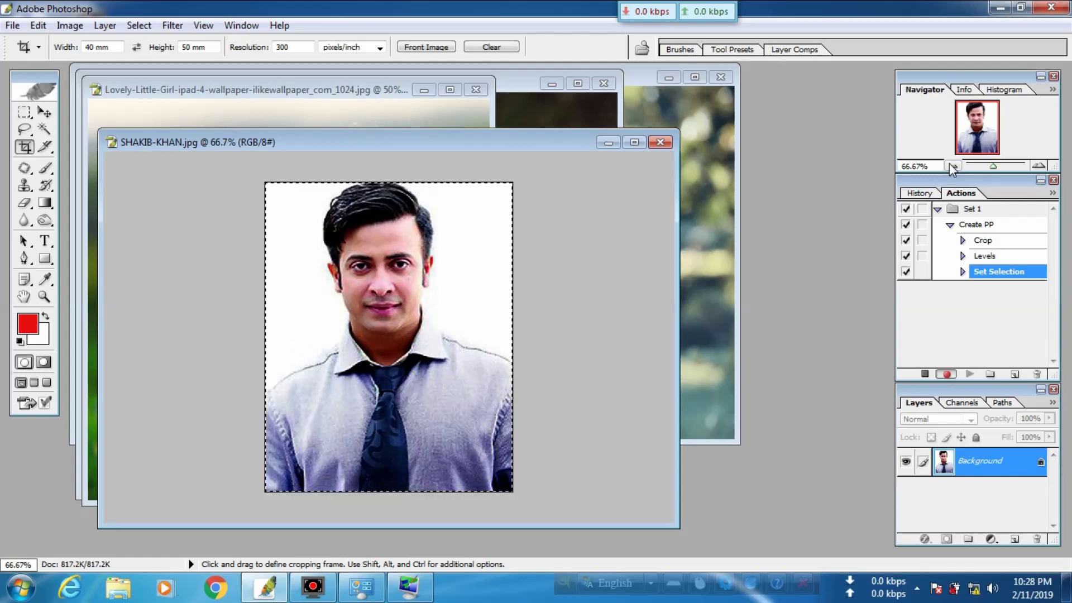
right_click(451, 280)
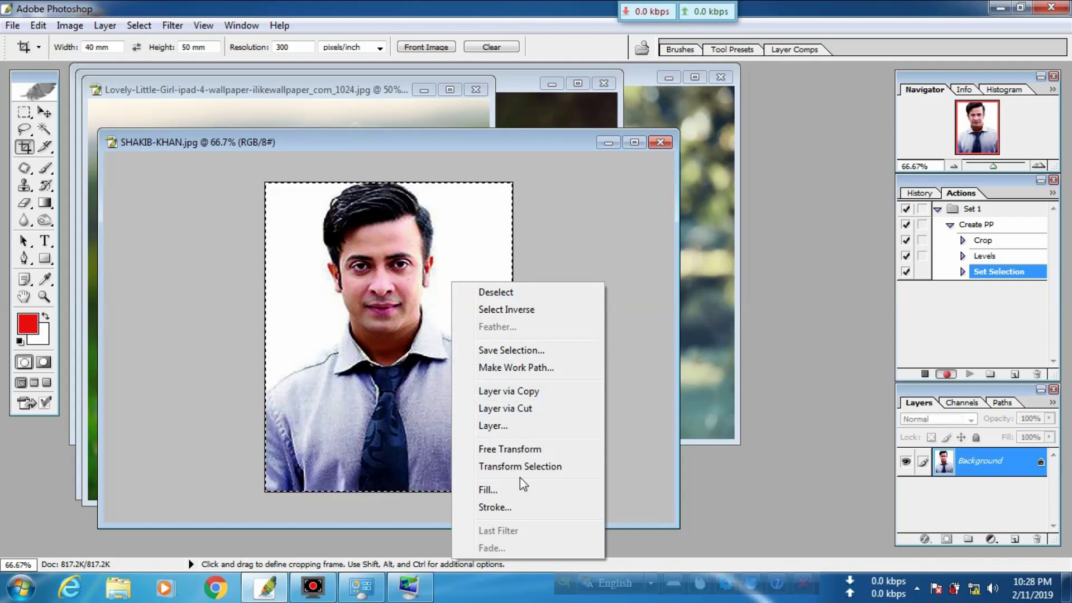
click(504, 507)
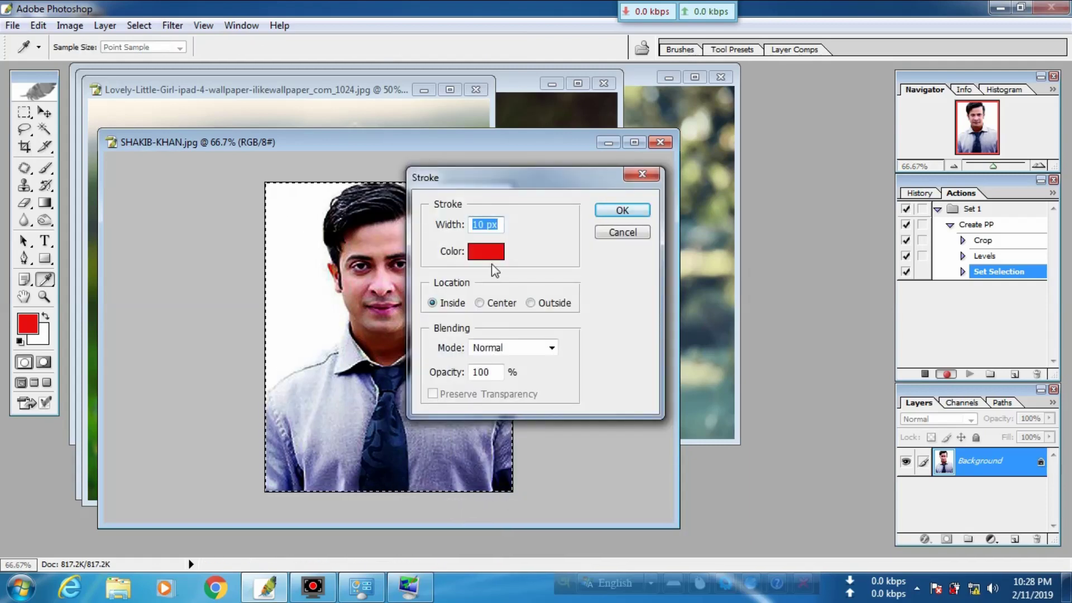
click(491, 250)
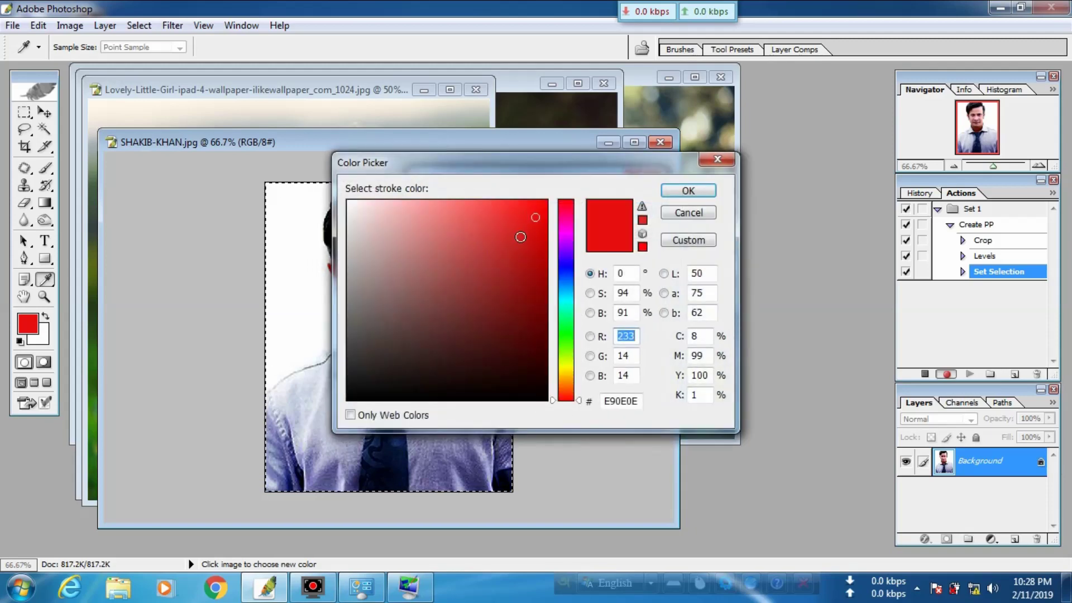
click(532, 233)
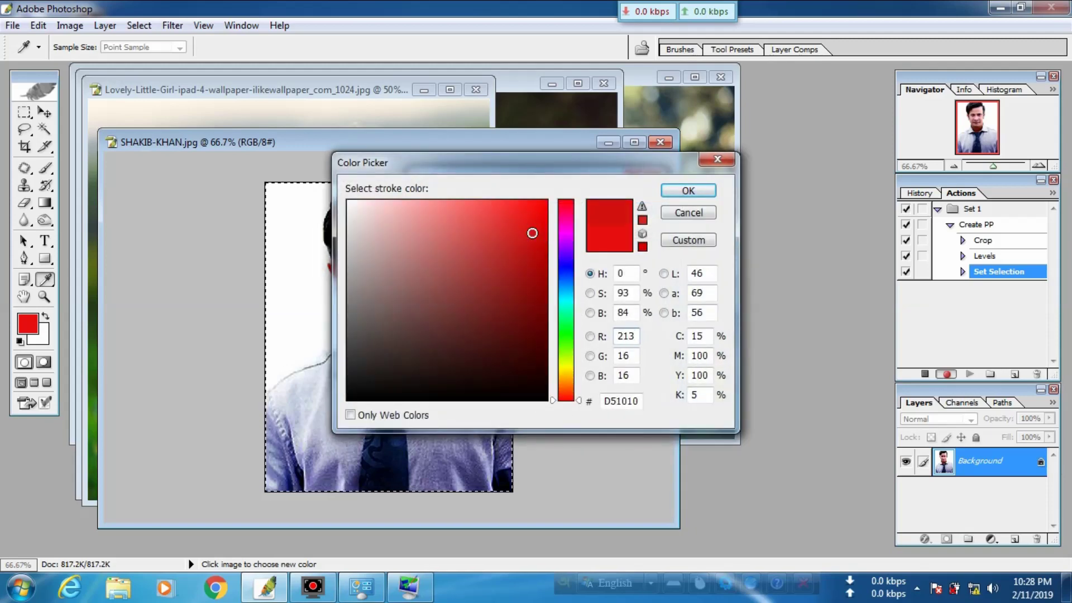
click(684, 194)
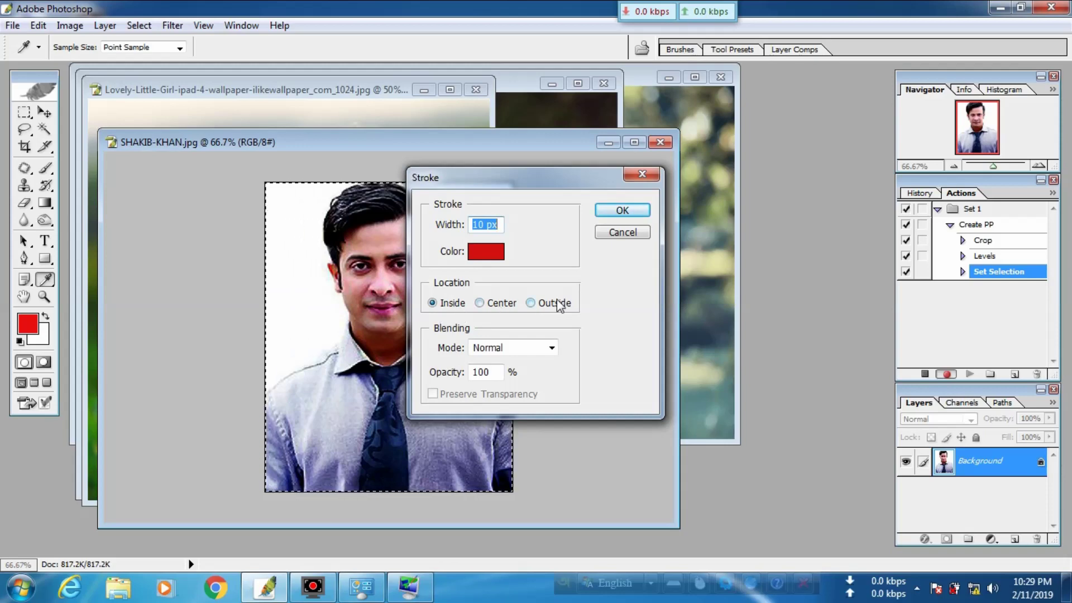
click(438, 307)
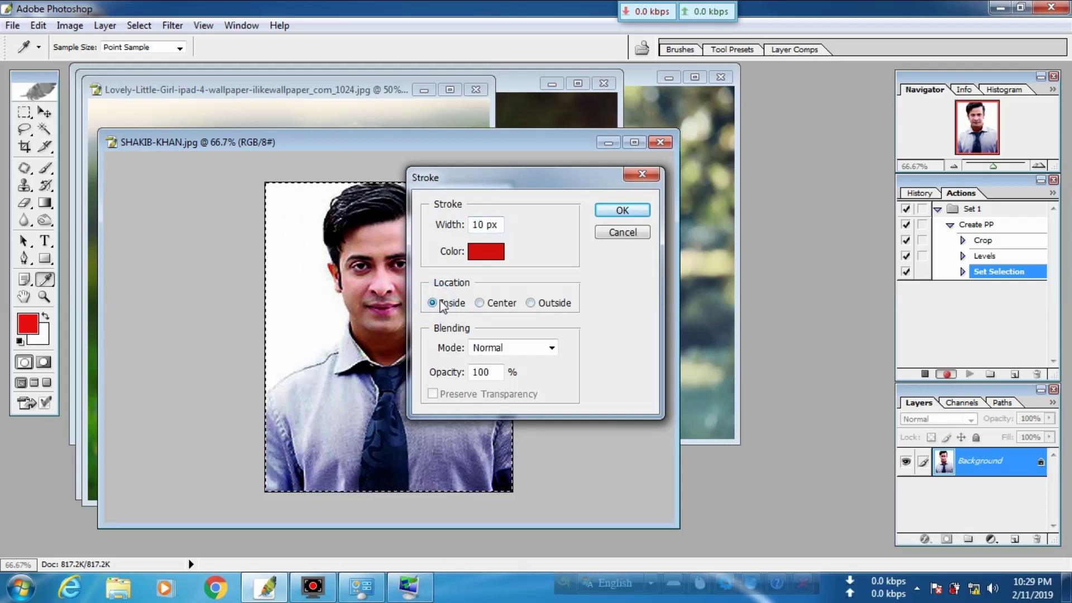
click(632, 215)
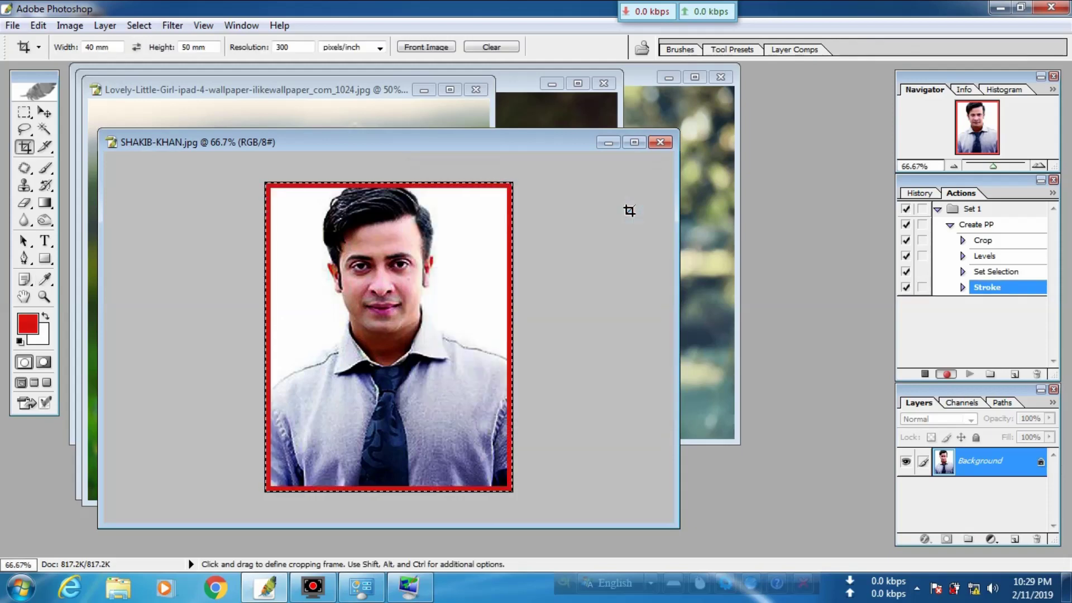
key(ctrl)
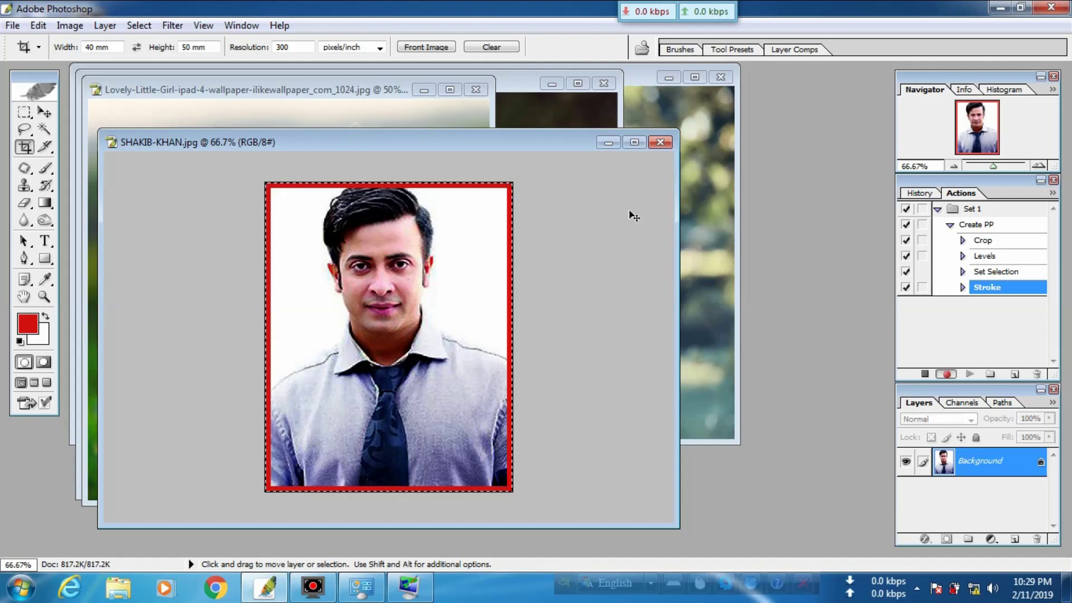
Deselect, enable the dialog toggle on the Crop step, and stop recording Create PP.
key(ctrl+d)
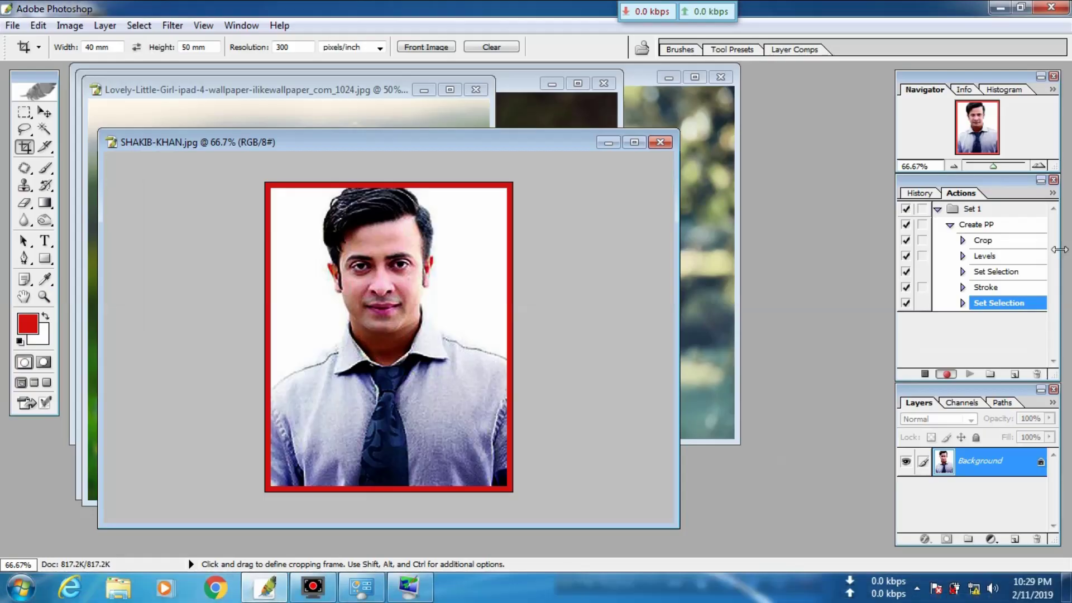
click(1006, 240)
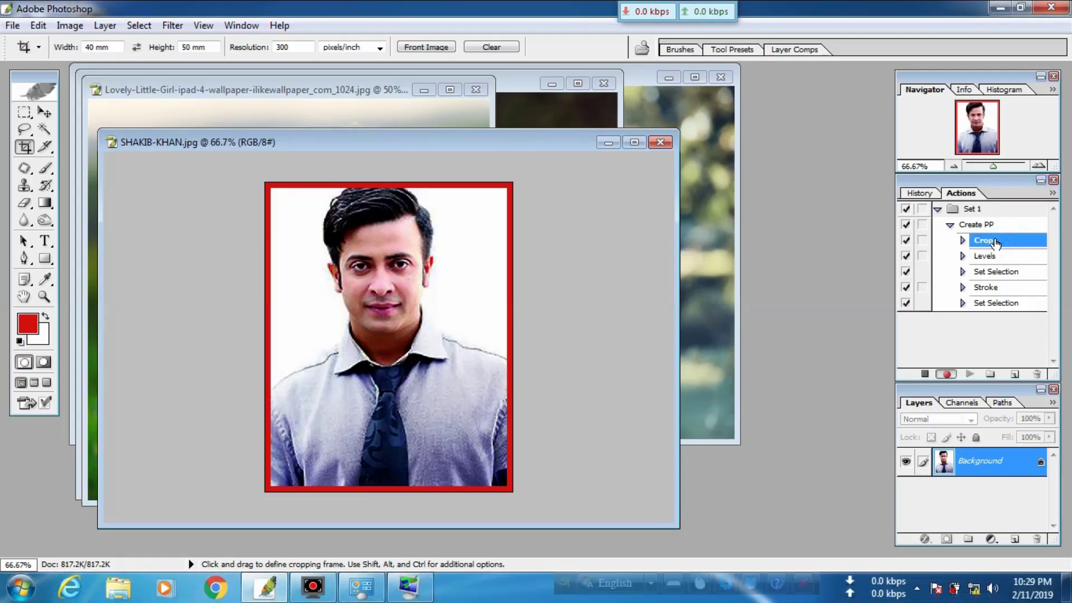
click(923, 240)
click(925, 374)
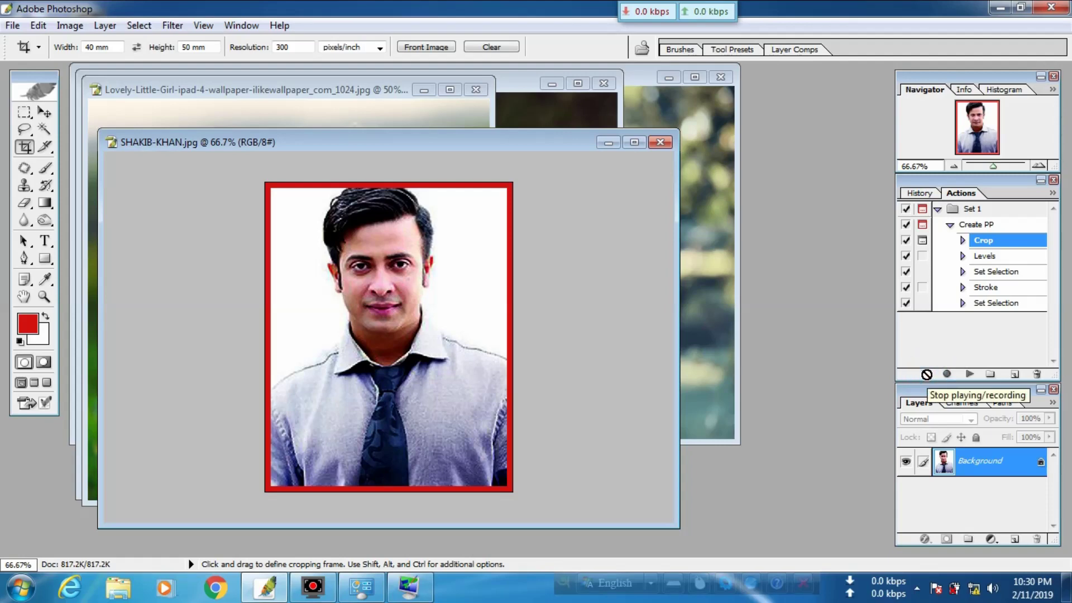
Close SHAKIB-KHAN.jpg without saving and move the girl picture's window aside.
click(661, 144)
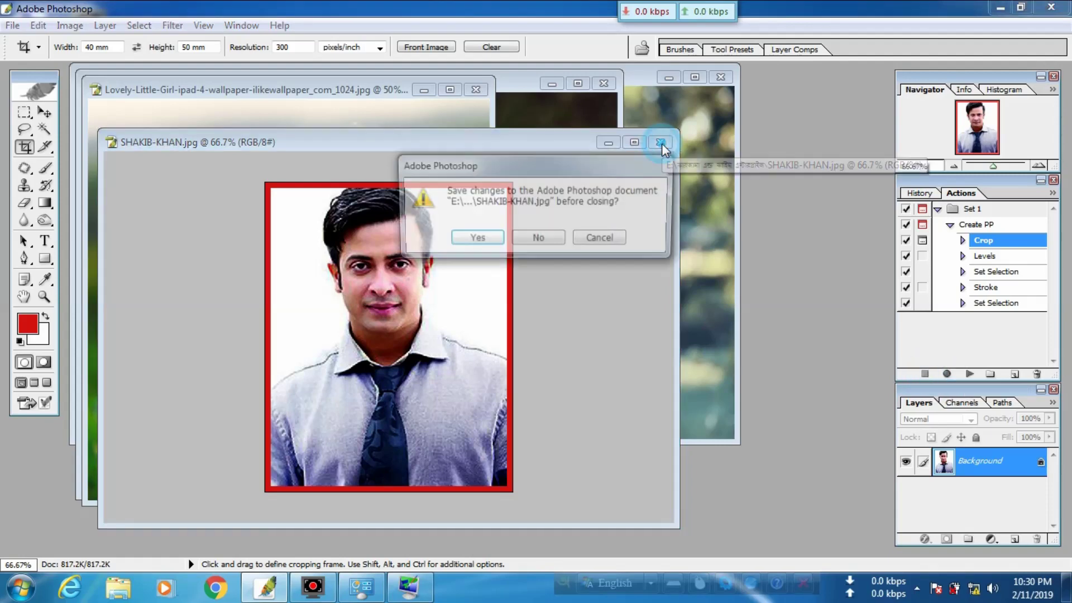
click(540, 239)
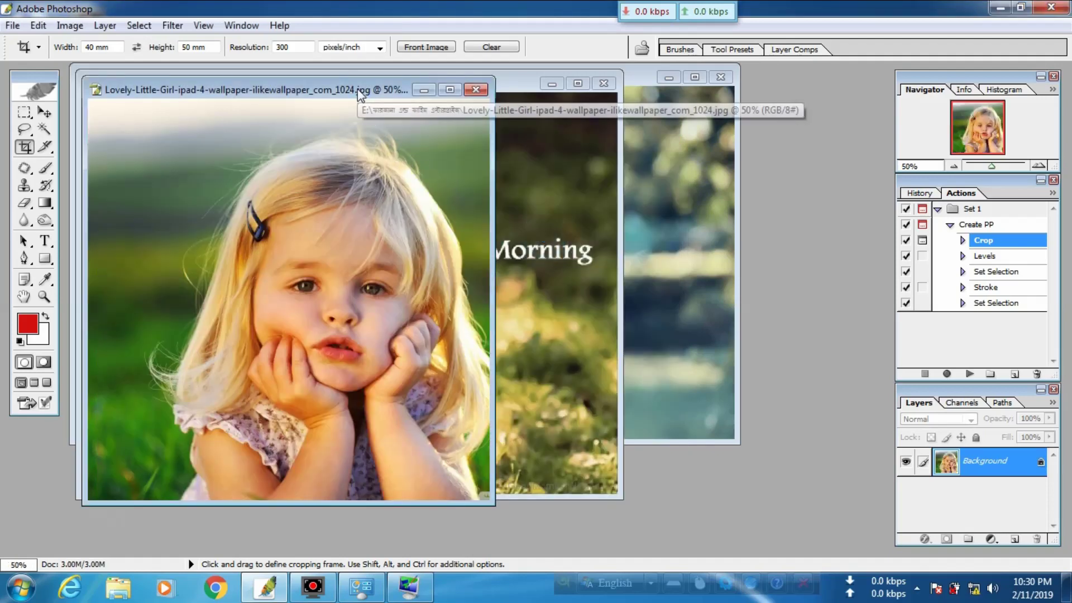
drag(358, 91, 553, 144)
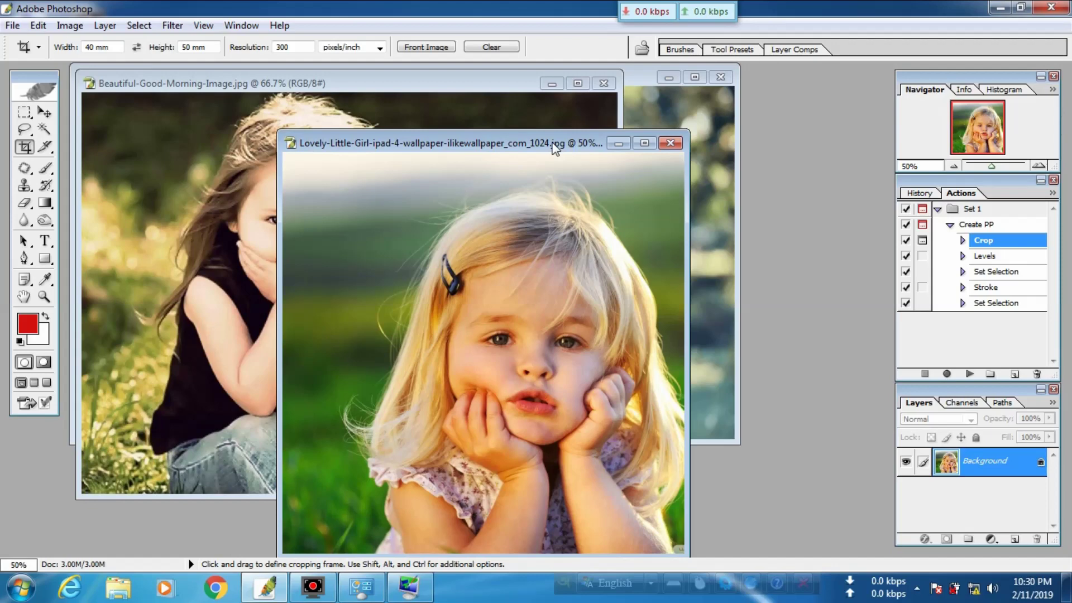
Run Create PP on the girl picture, fitting the crop frame around her face.
key(F2)
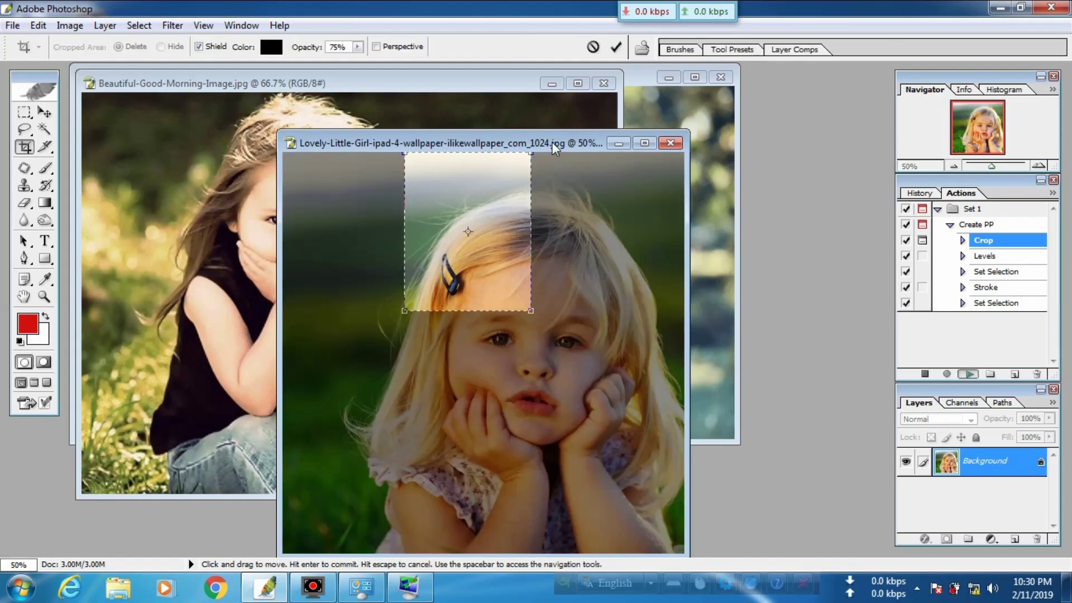
key(ctrl+minus)
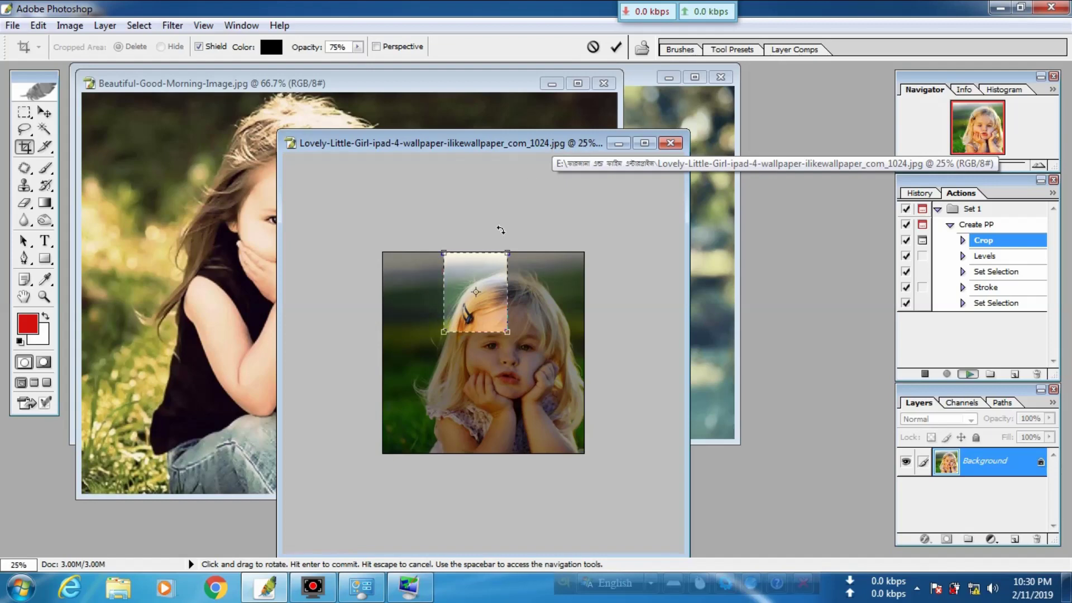
key(ctrl+plus)
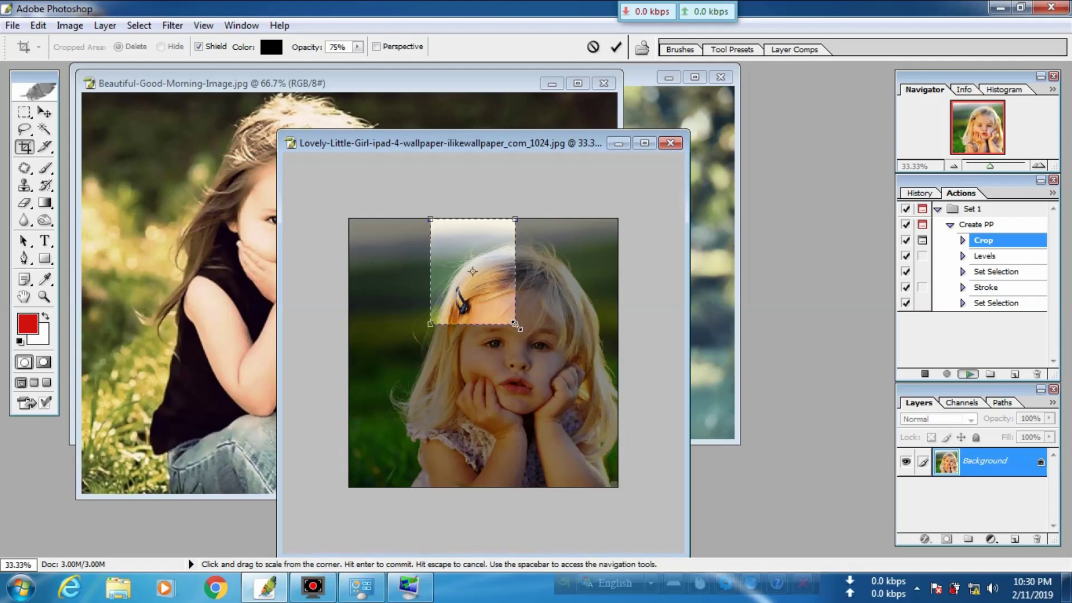
drag(515, 324, 605, 450)
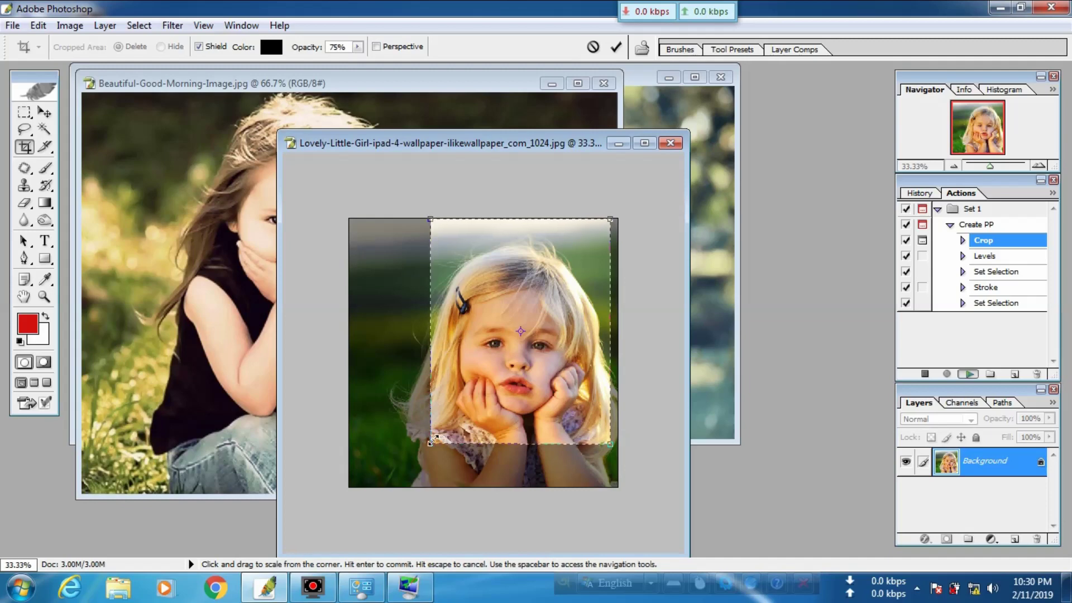
drag(433, 439, 428, 447)
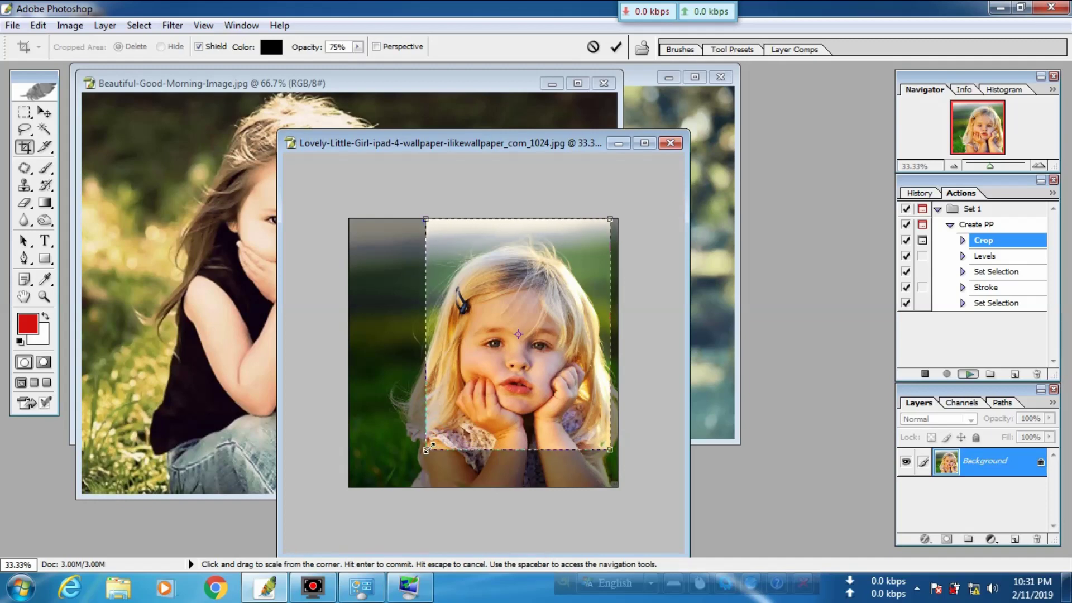
key(Return)
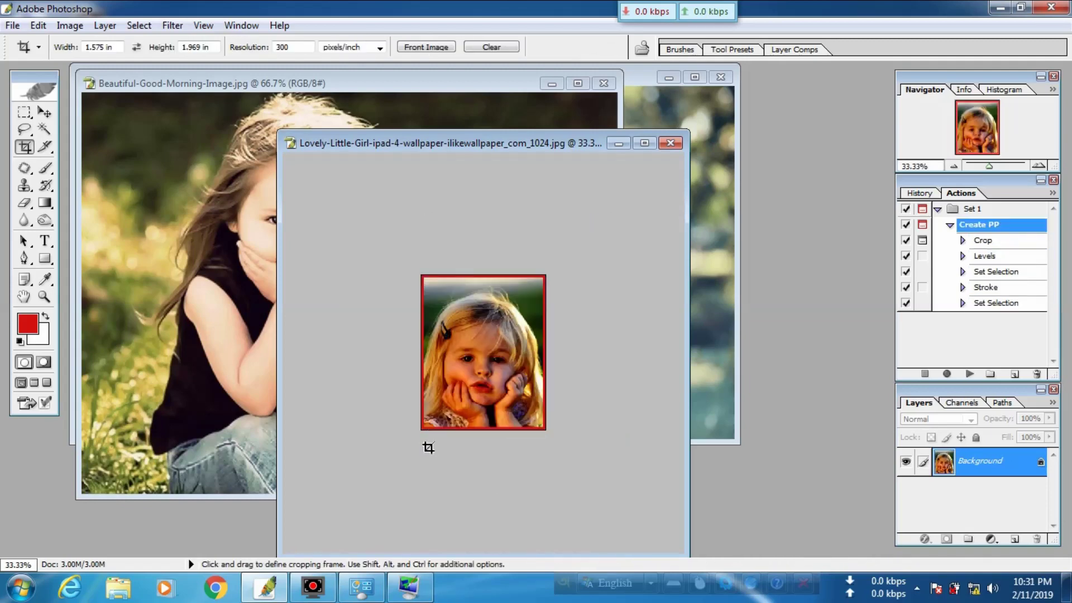
key(ctrl+plus)
key(ctrl+plus)
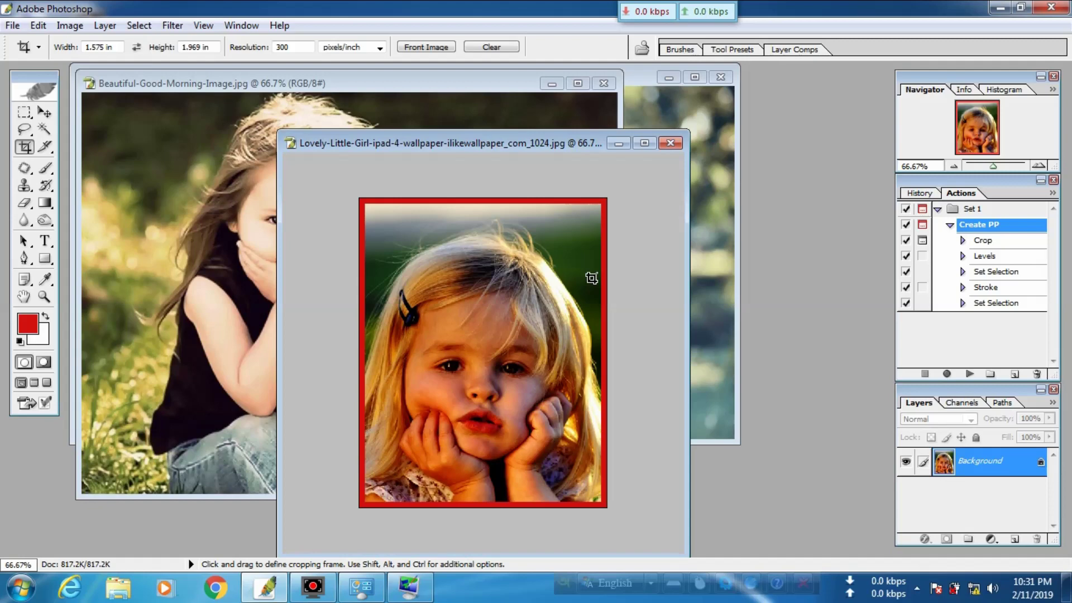
Create a new blank A4 document, Untitled-1.
key(ctrl+n)
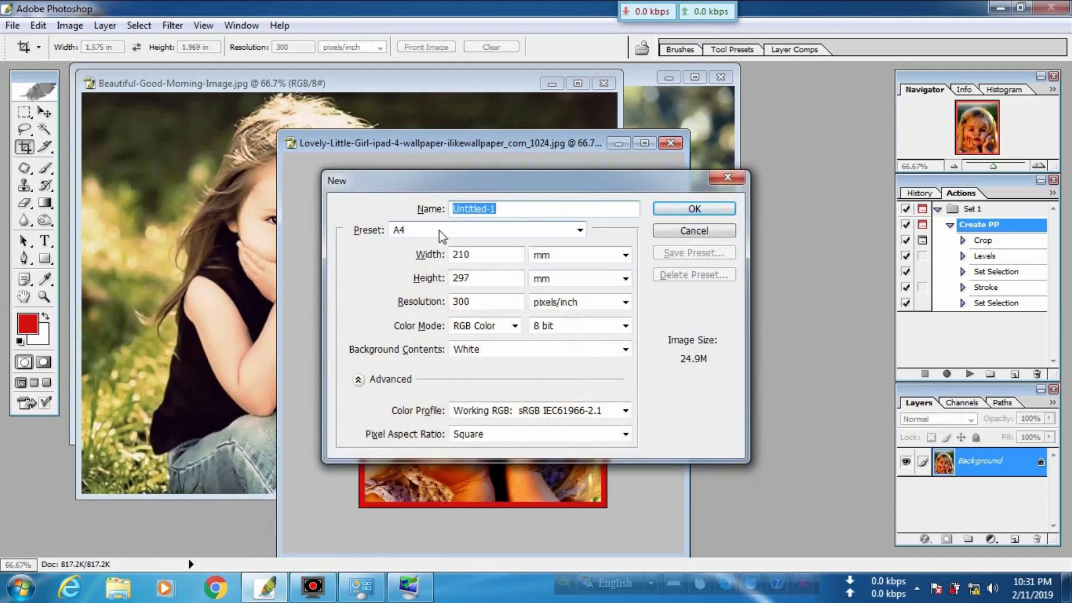
click(497, 230)
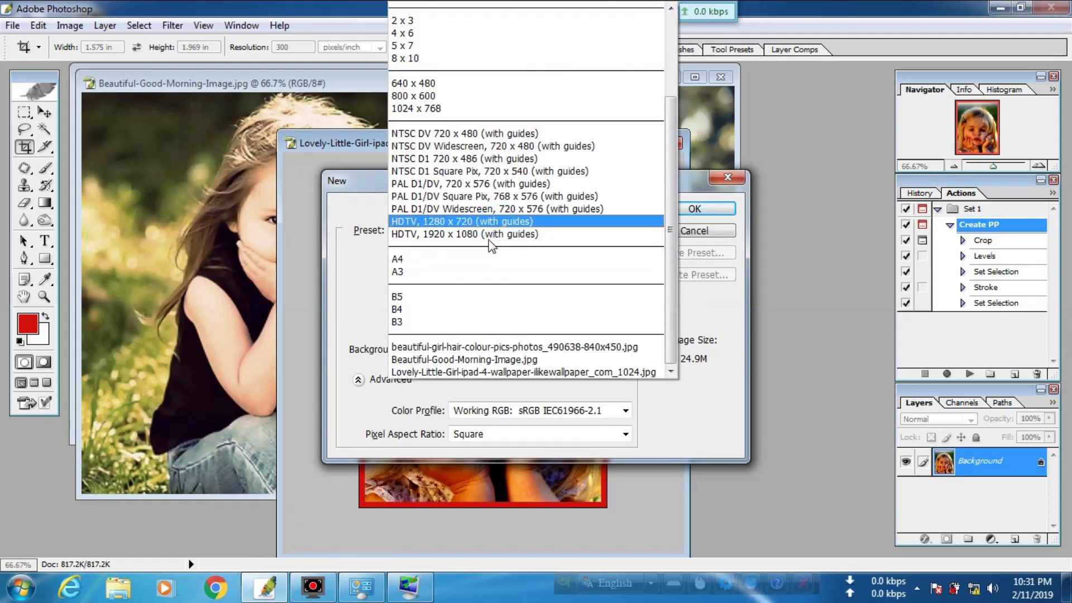
click(403, 259)
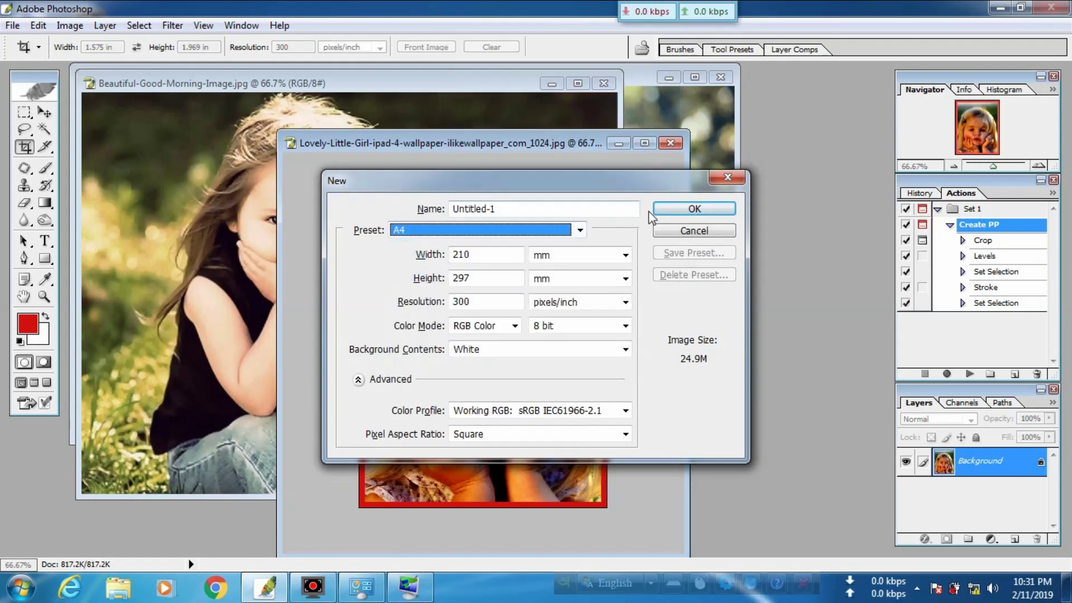
click(665, 211)
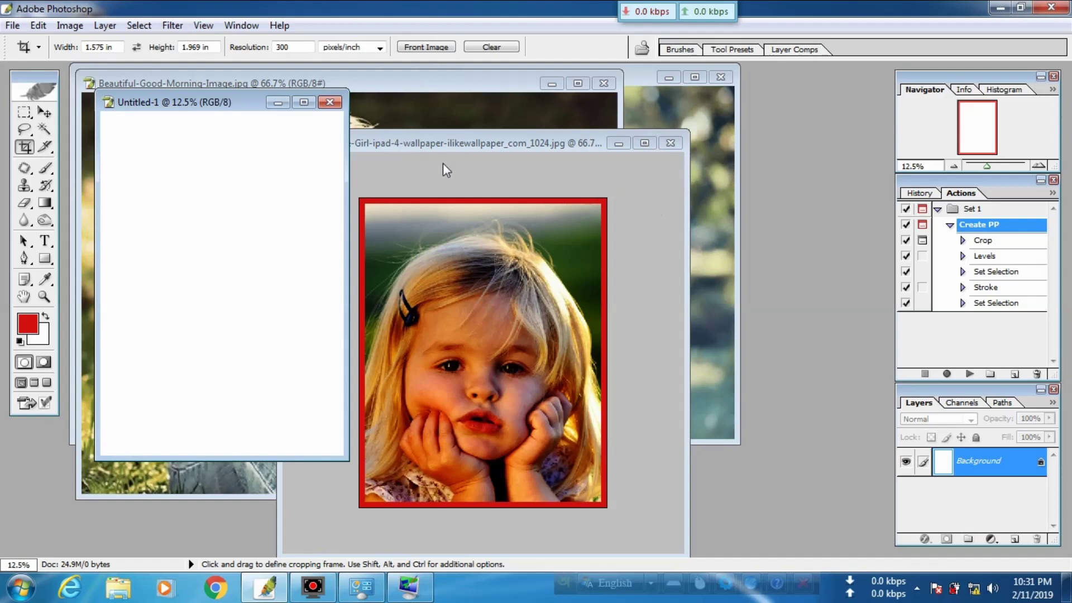
Copy the bordered passport photo into Untitled-1's top-left corner as Layer 1.
drag(436, 142, 584, 141)
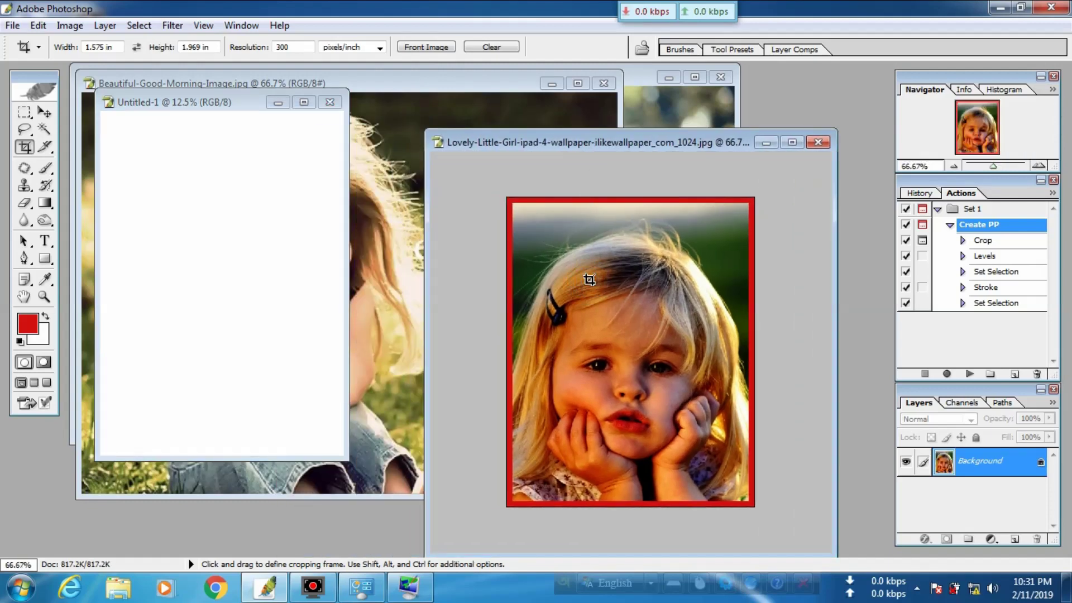
key(v)
mouse_move(569, 277)
mouse_down()
mouse_move(269, 254)
mouse_move(154, 158)
mouse_up()
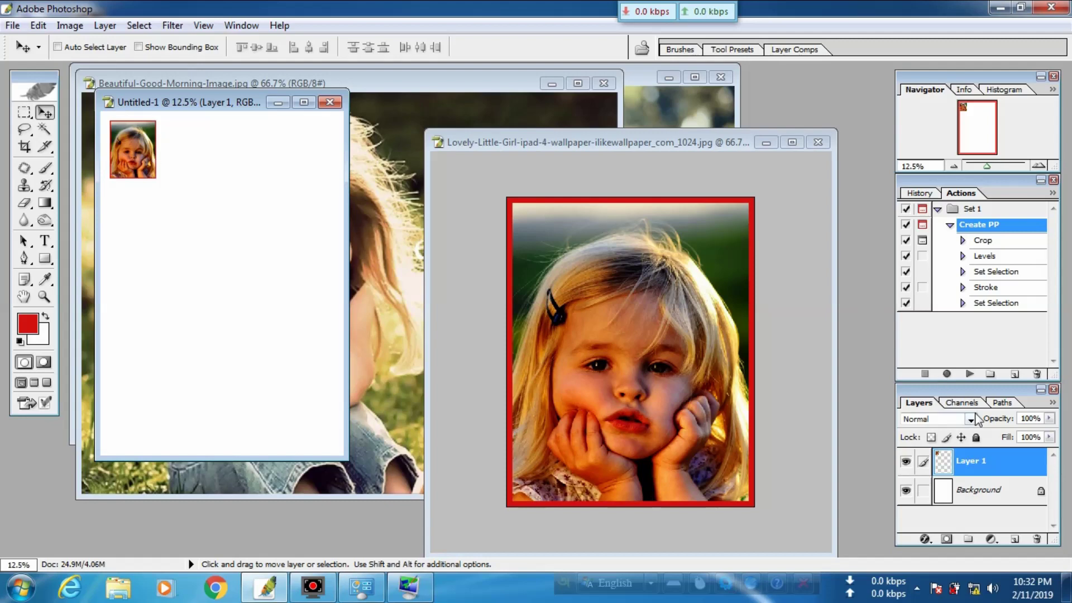
Create the action '20 Copy PP' with shortcut F9 and start recording.
click(1015, 373)
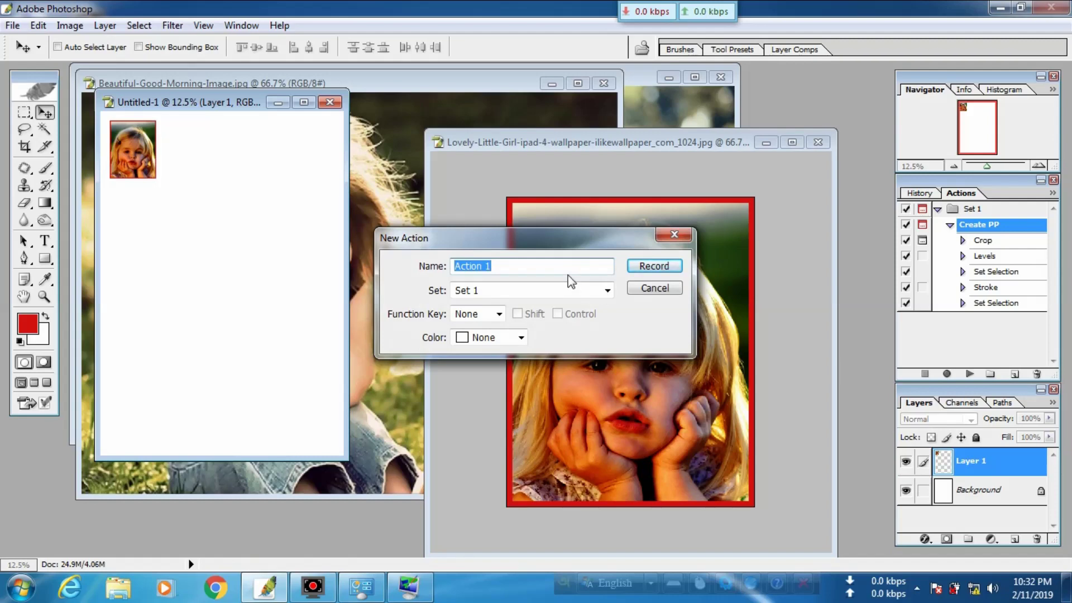
text(20 Copy PP)
click(498, 315)
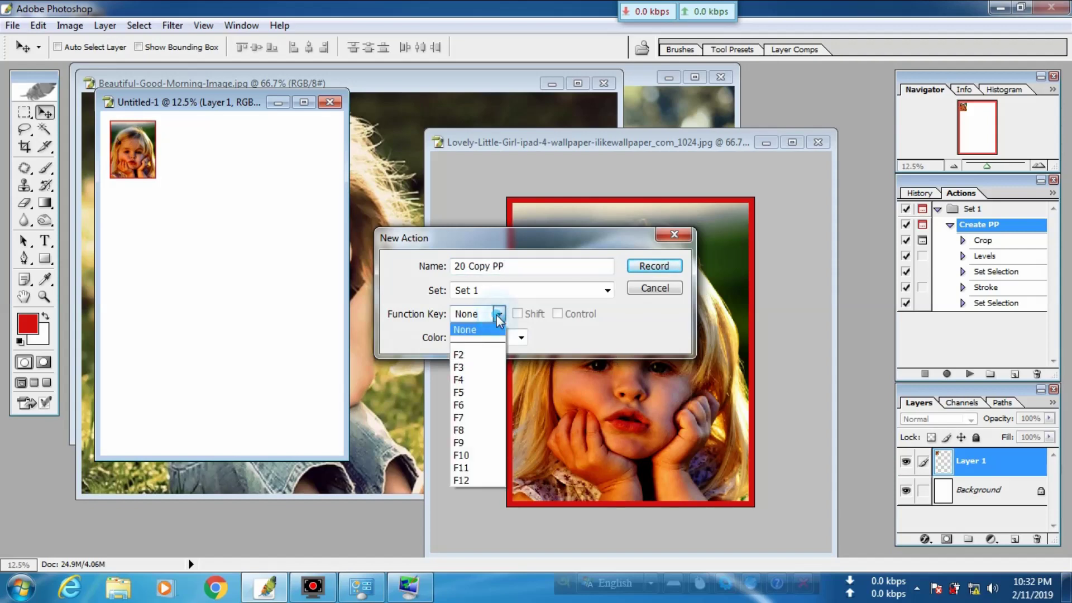
click(465, 443)
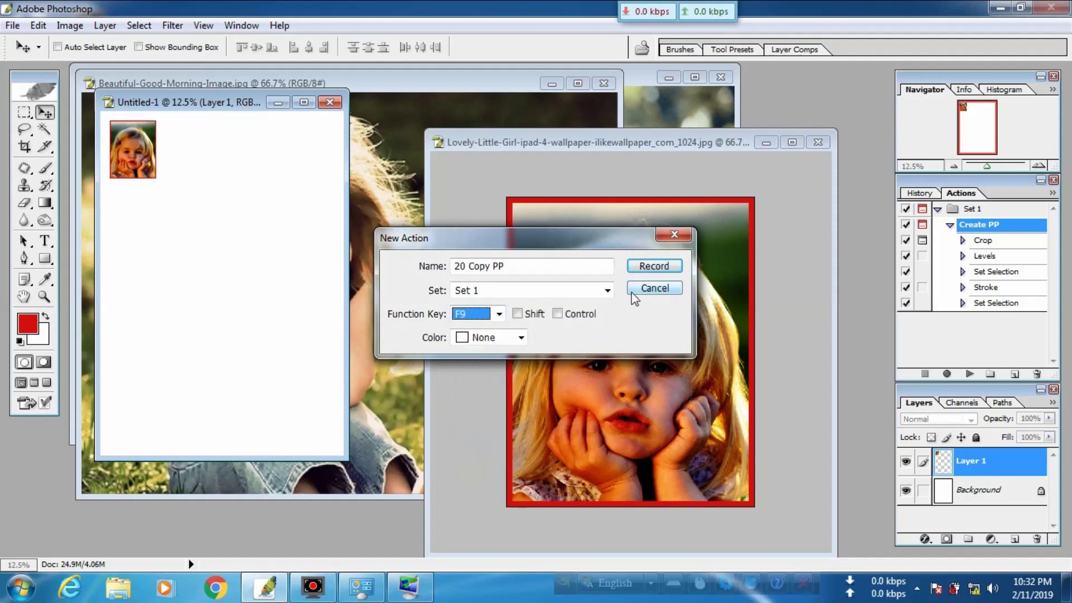
click(654, 267)
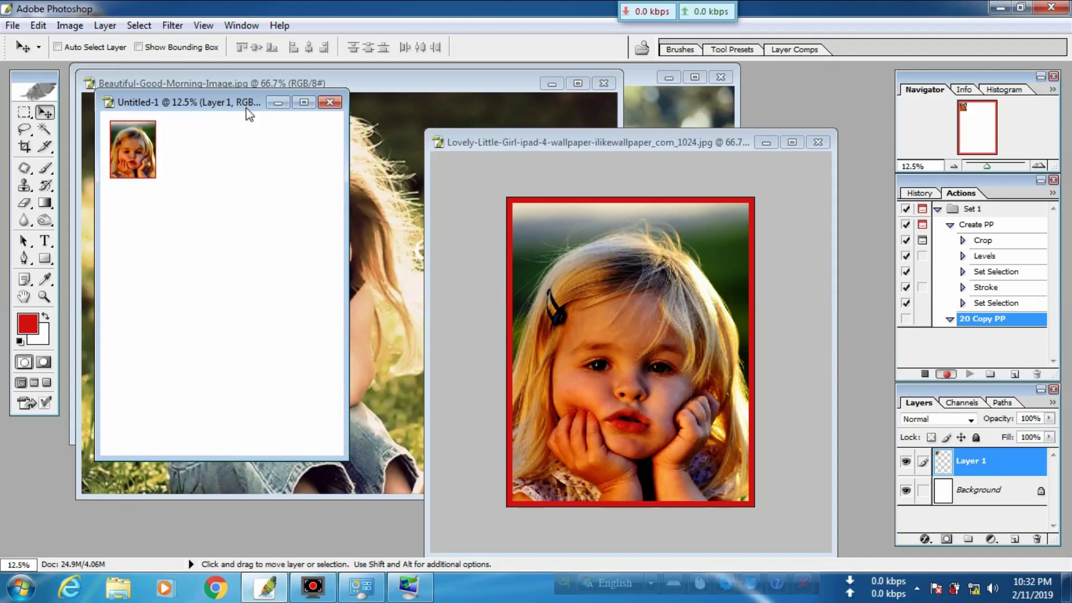
Duplicate the photo into a spaced row of four and merge the row into Layer 1.
drag(244, 103, 323, 119)
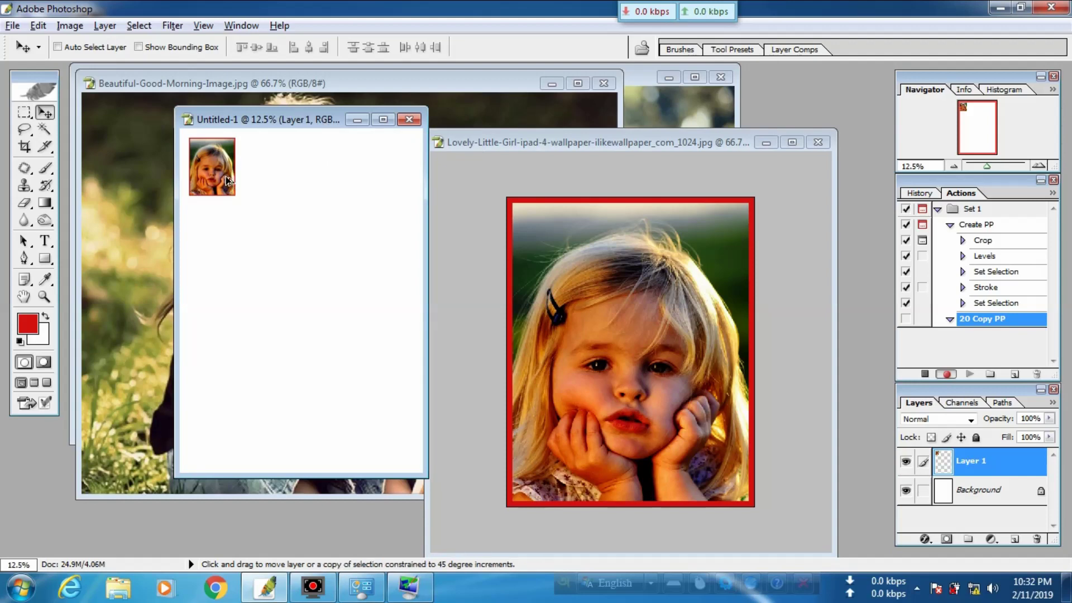
drag(235, 172, 274, 183)
key(Right)
key(Right)
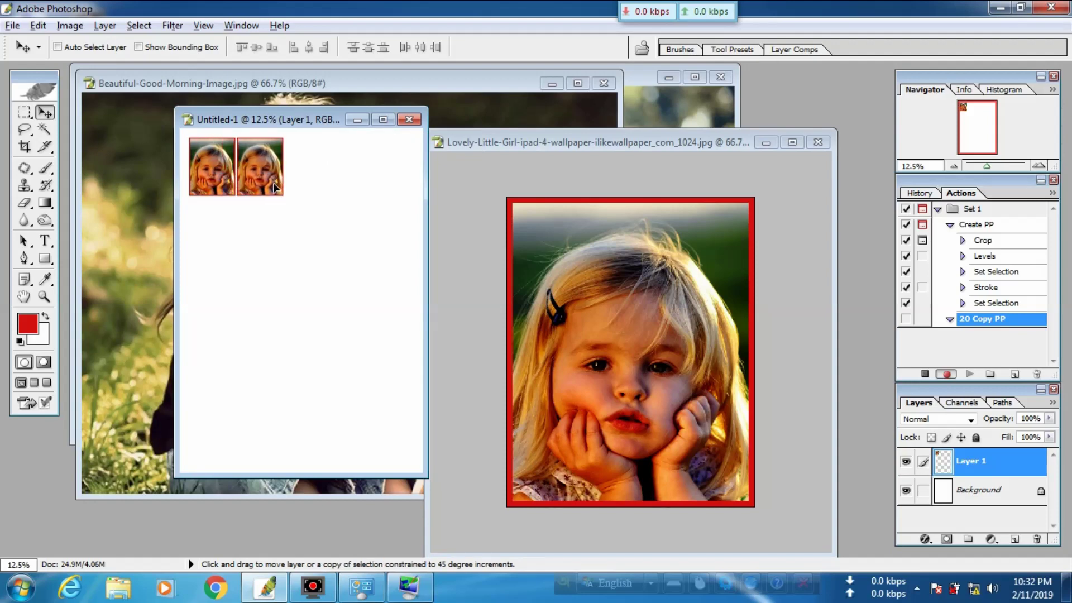
drag(275, 187, 282, 188)
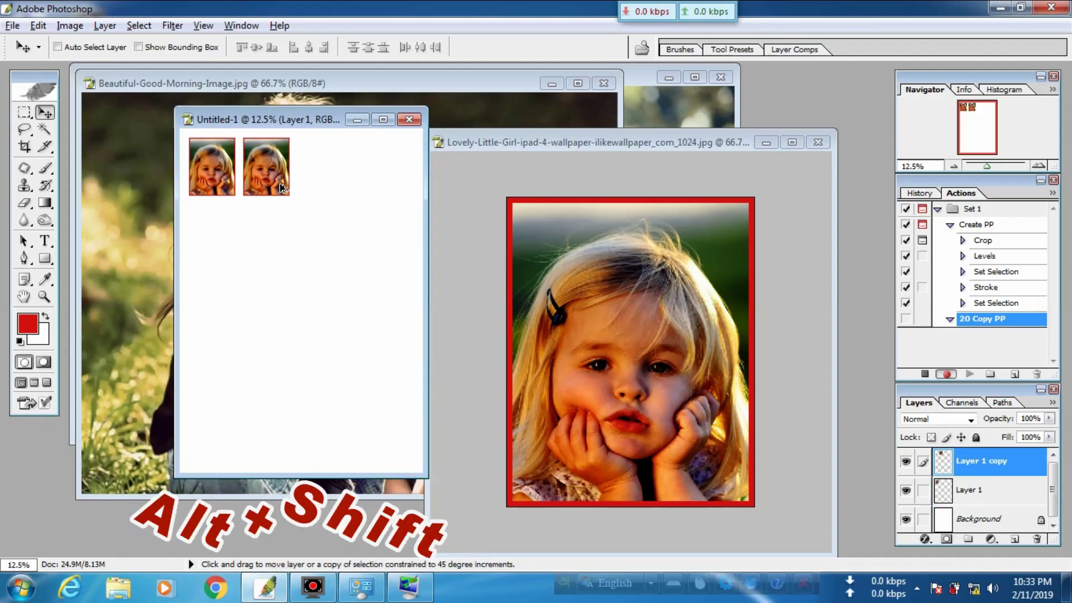
alt+shift+click(282, 189)
drag(282, 189, 367, 194)
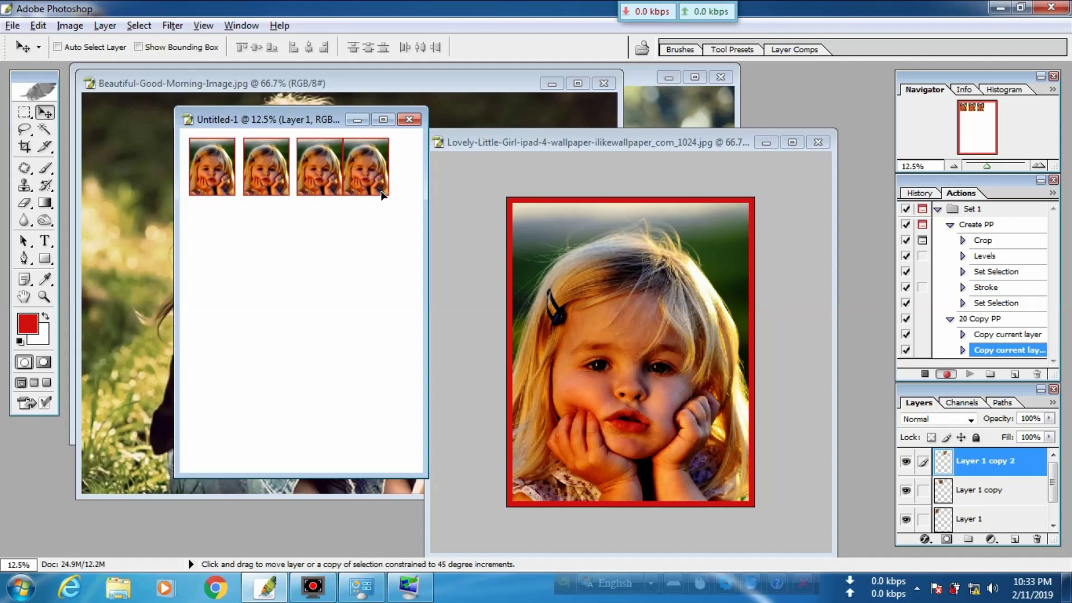
drag(366, 194, 391, 200)
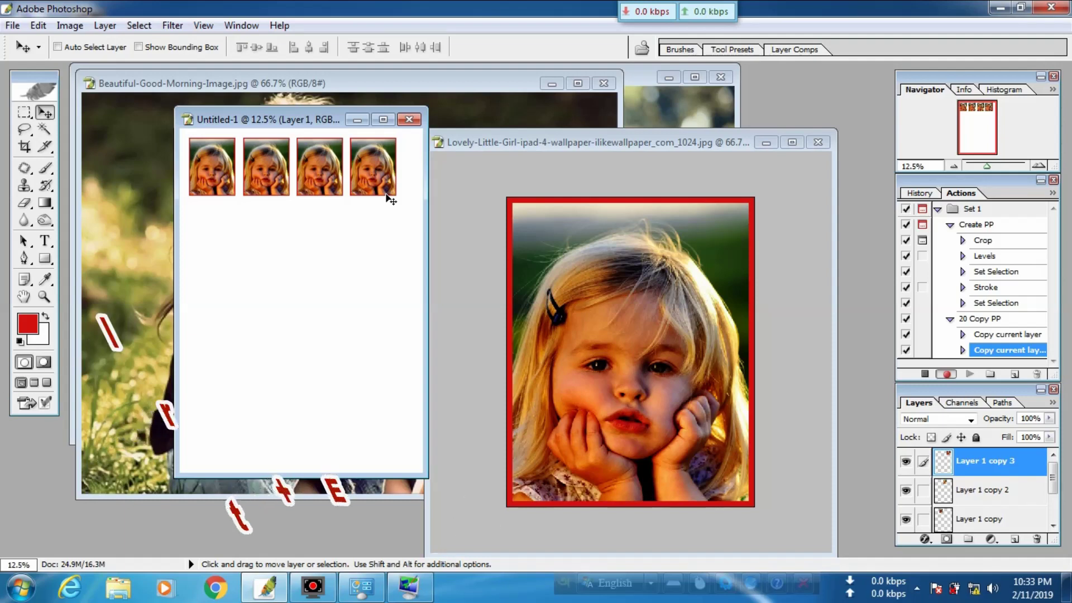
key(ctrl+e)
key(ctrl+e)
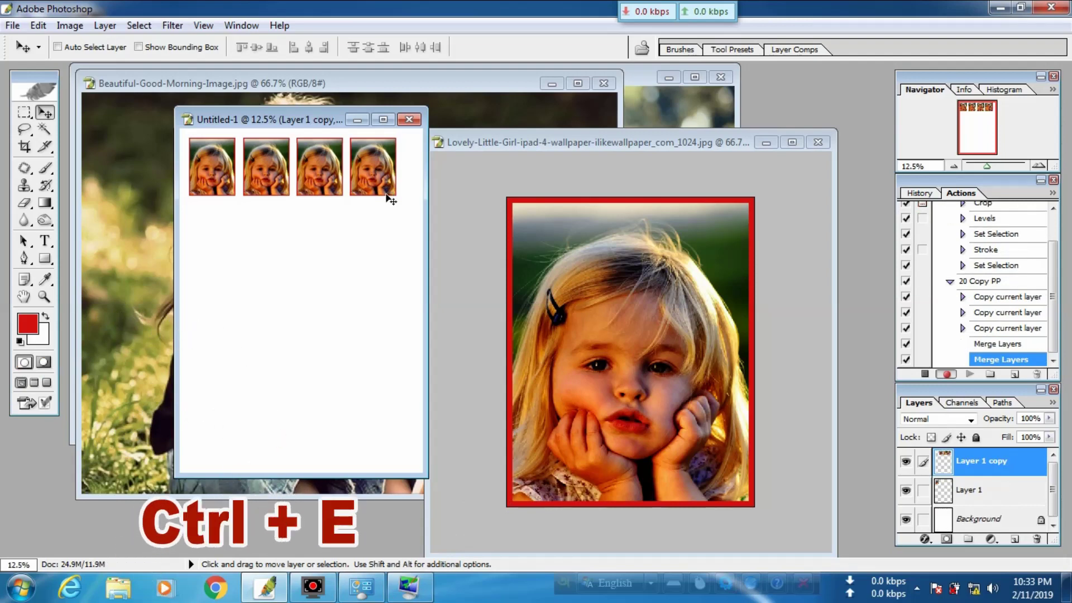
key(ctrl+e)
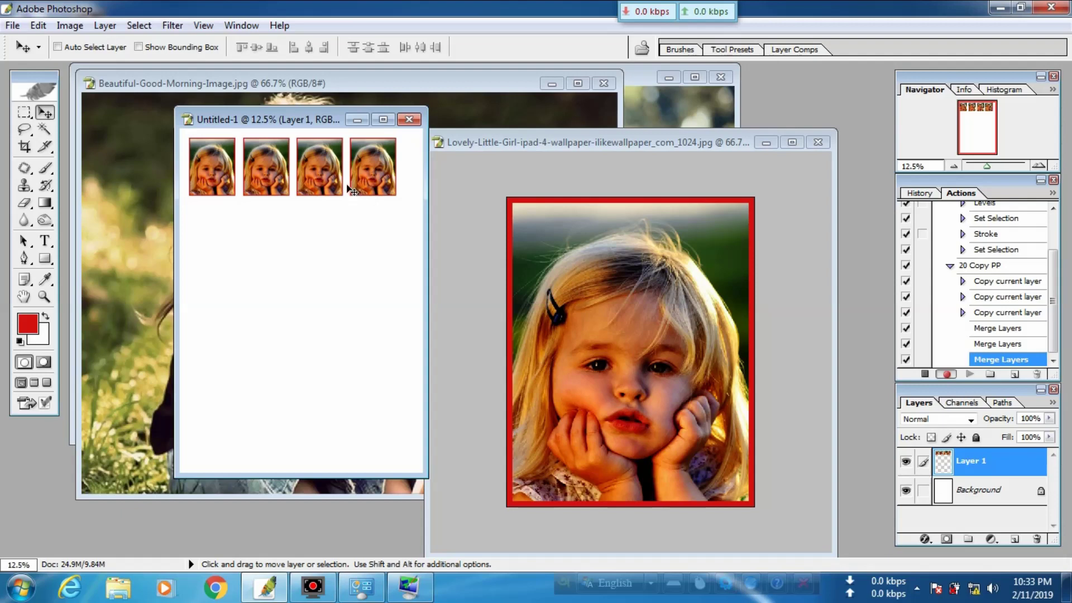
Alt+Shift-copy the row straight down to fill the grid, then zoom in.
key(alt+shift)
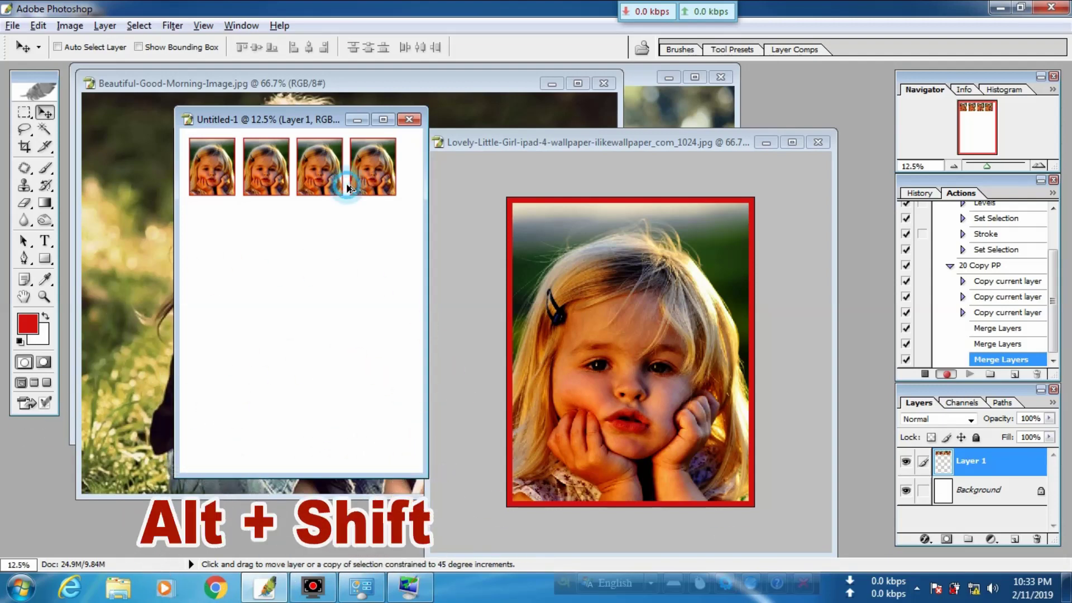
drag(349, 190, 330, 444)
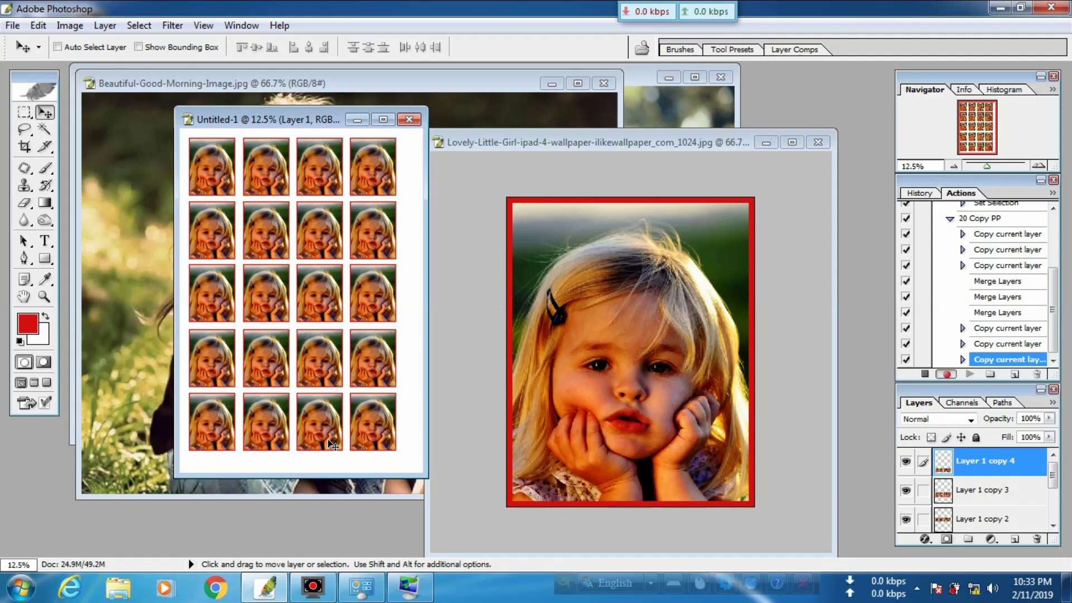
key(ctrl+plus)
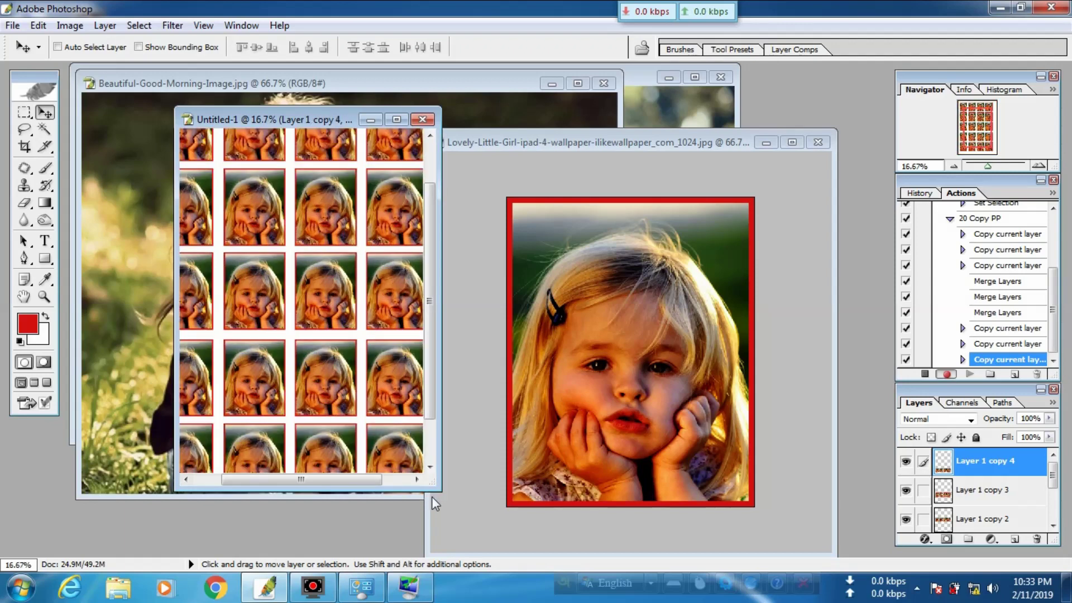
drag(438, 492, 612, 556)
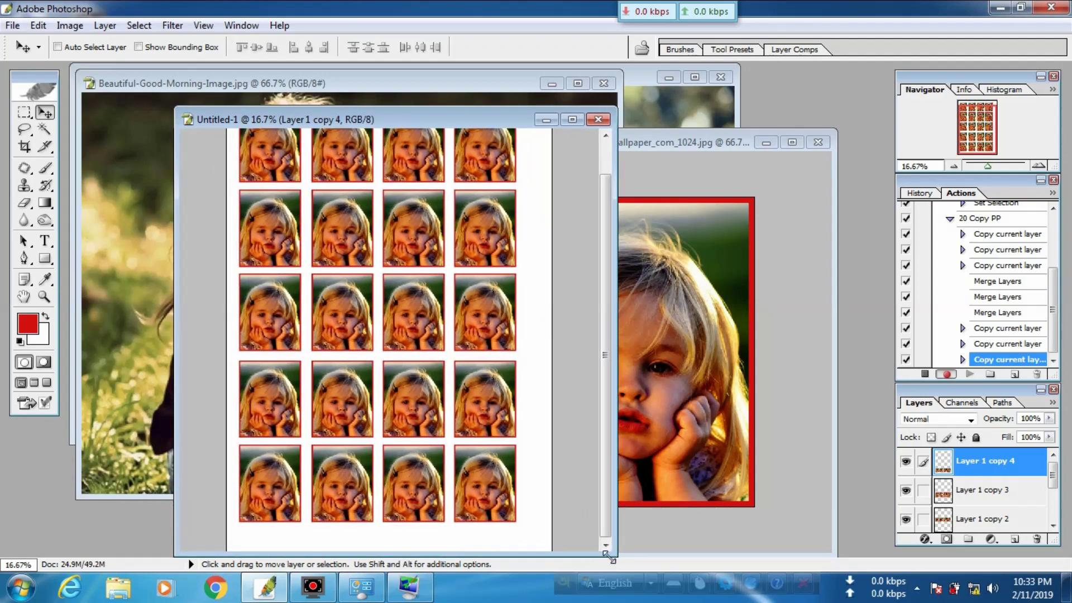
Stop the action recording, then close Untitled-1 and the Lovely-Little-Girl image without saving.
click(925, 374)
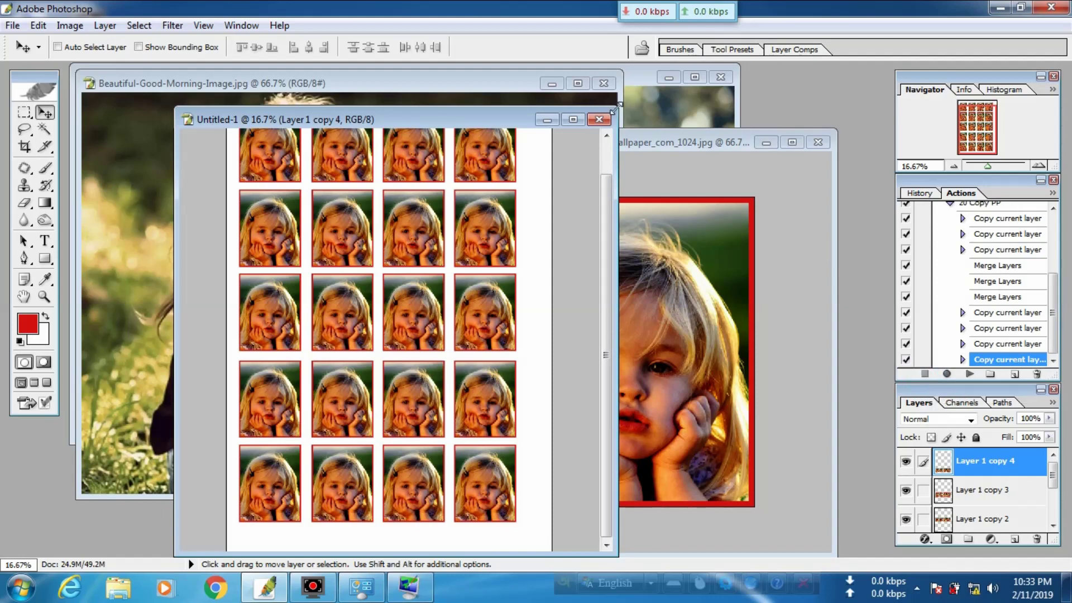
click(599, 120)
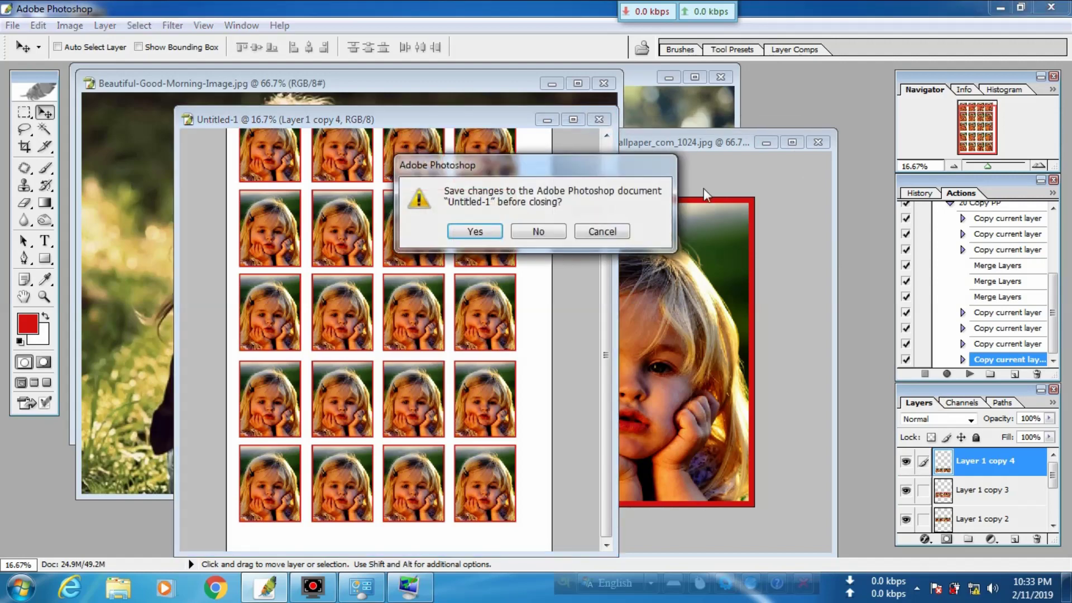
click(555, 230)
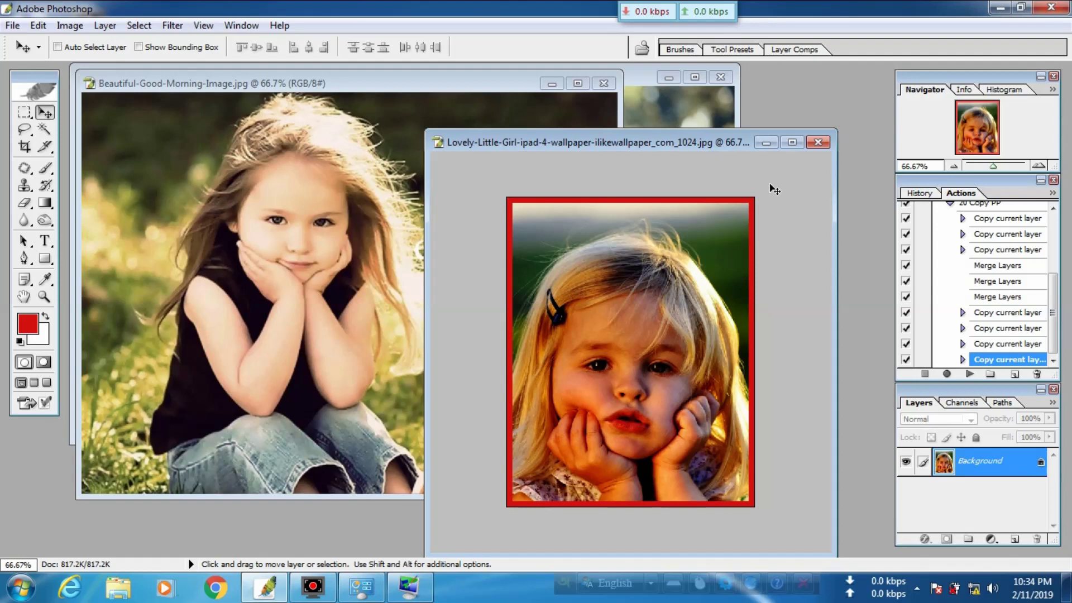
click(817, 143)
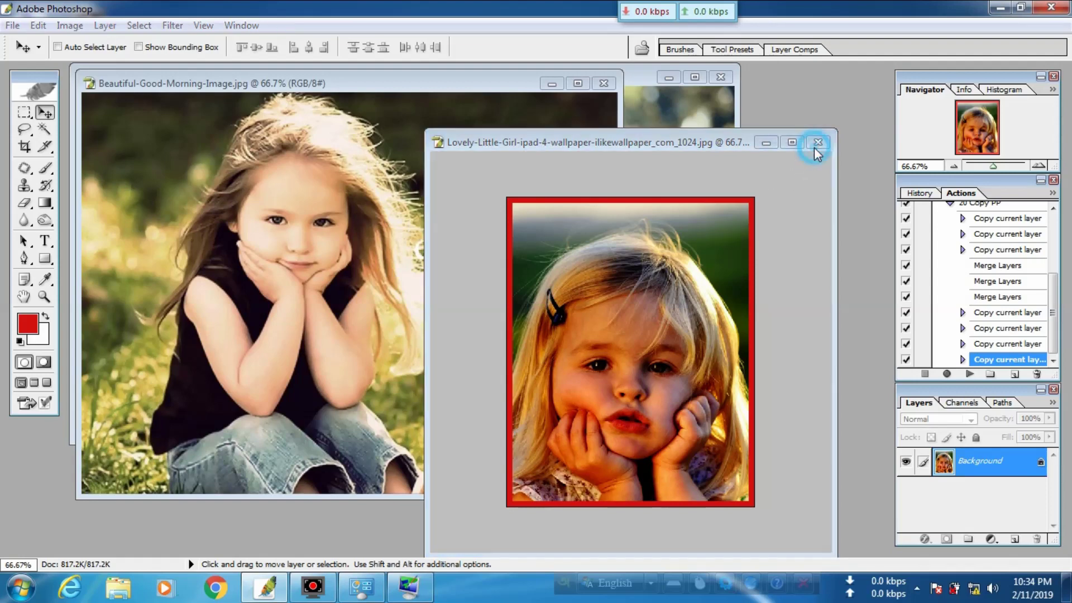
click(545, 239)
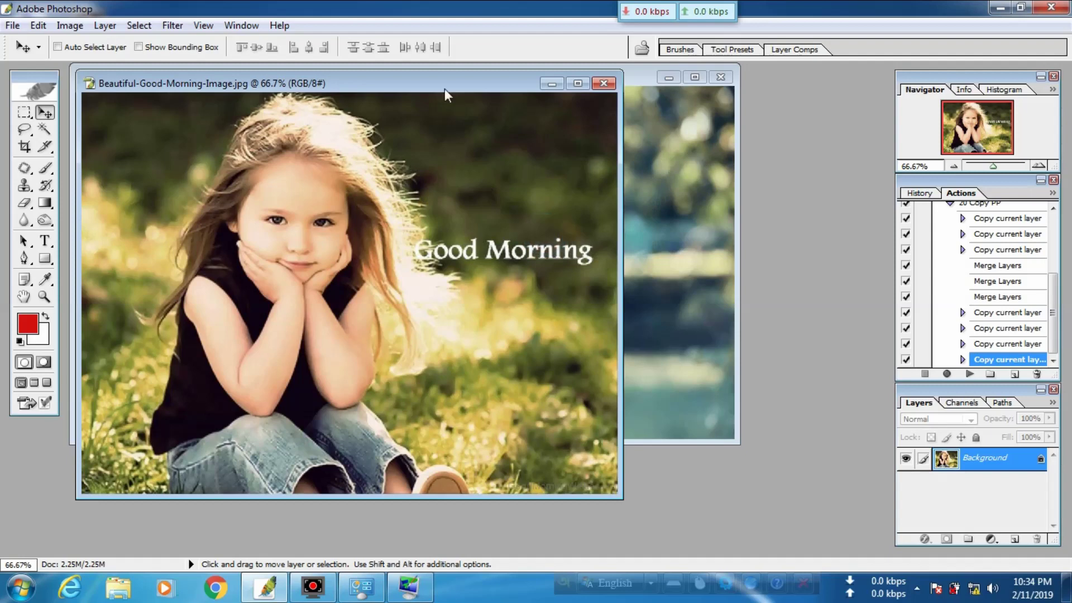
Run Create PP (F2) on the Good Morning photo, widening the crop to include chin and hands.
mouse_move(441, 72)
mouse_down()
mouse_move(490, 67)
mouse_move(640, 99)
mouse_up()
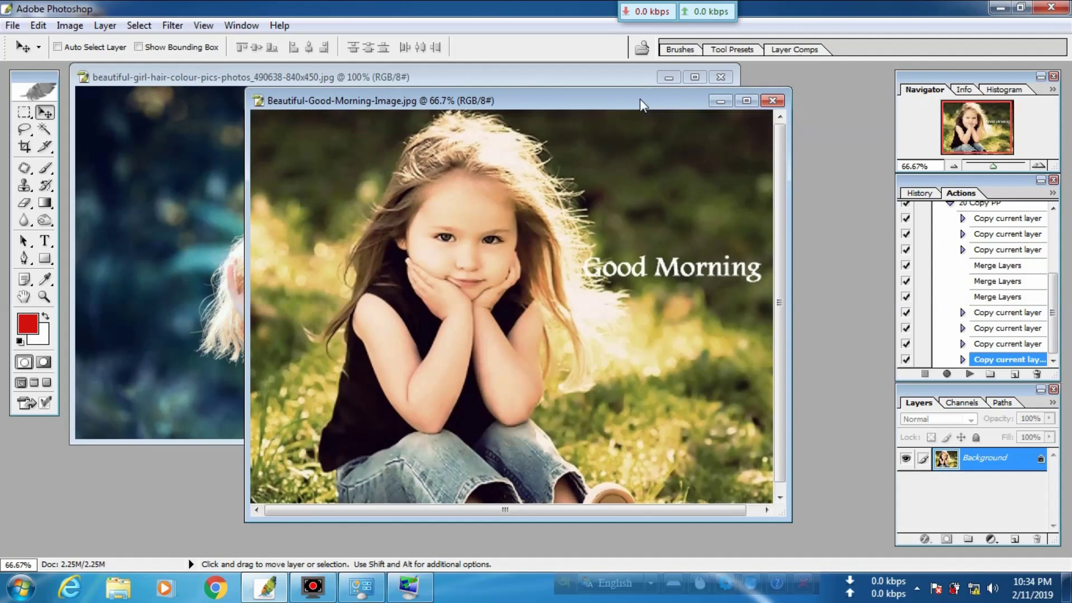
key(F2)
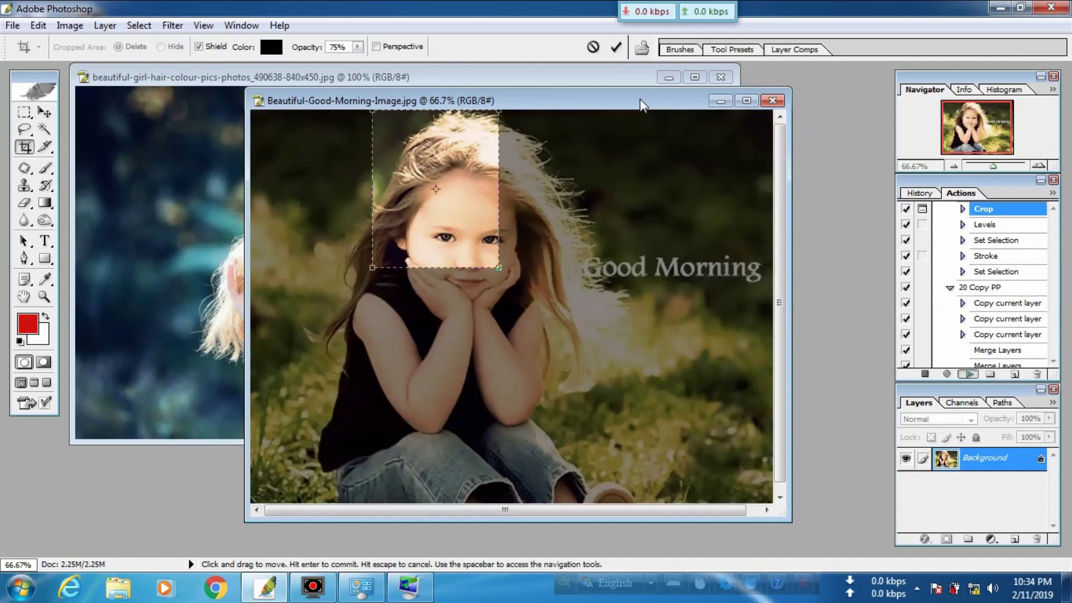
key(ctrl+minus)
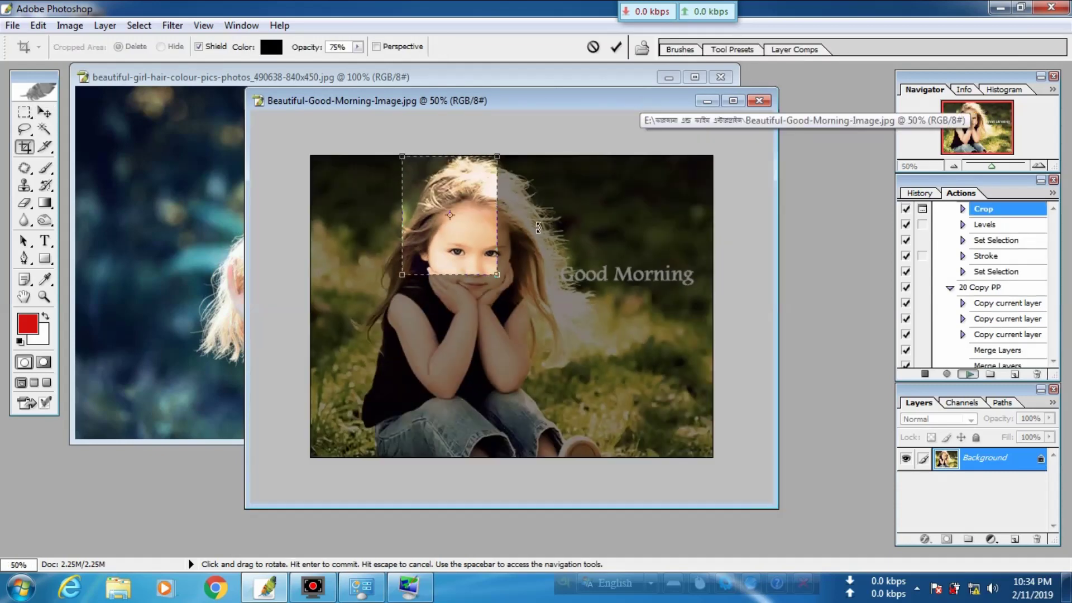
drag(498, 274, 545, 324)
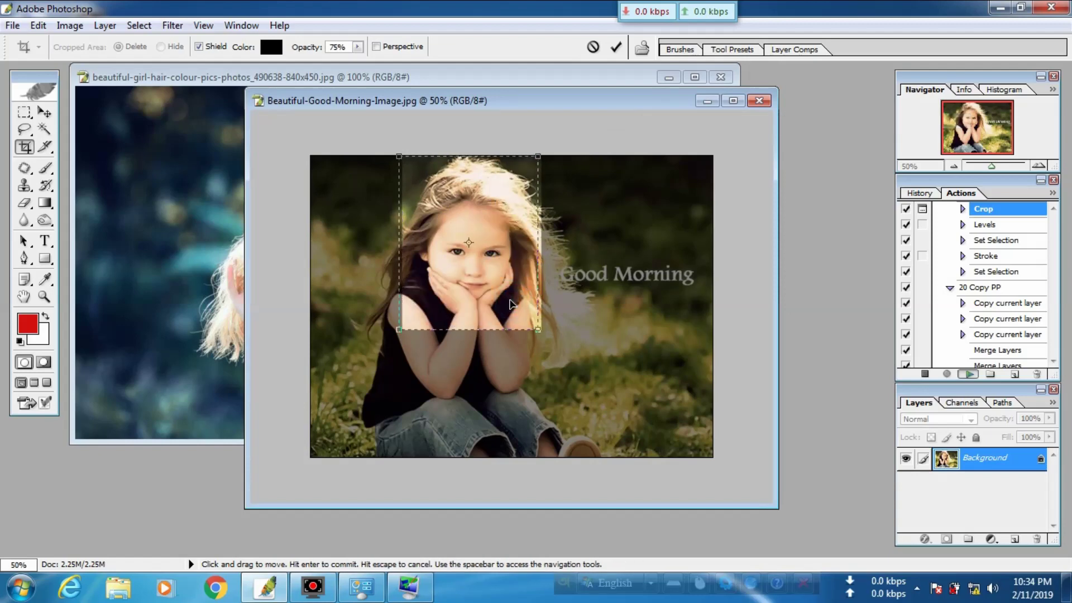
key(Return)
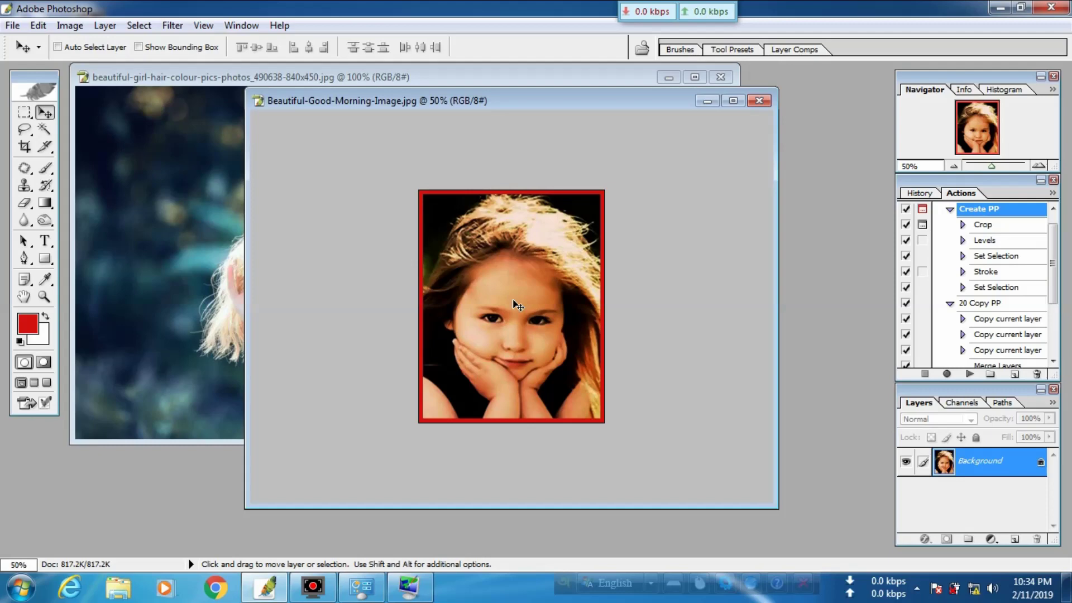
Create a new blank A4 document, Untitled-1.
key(ctrl+n)
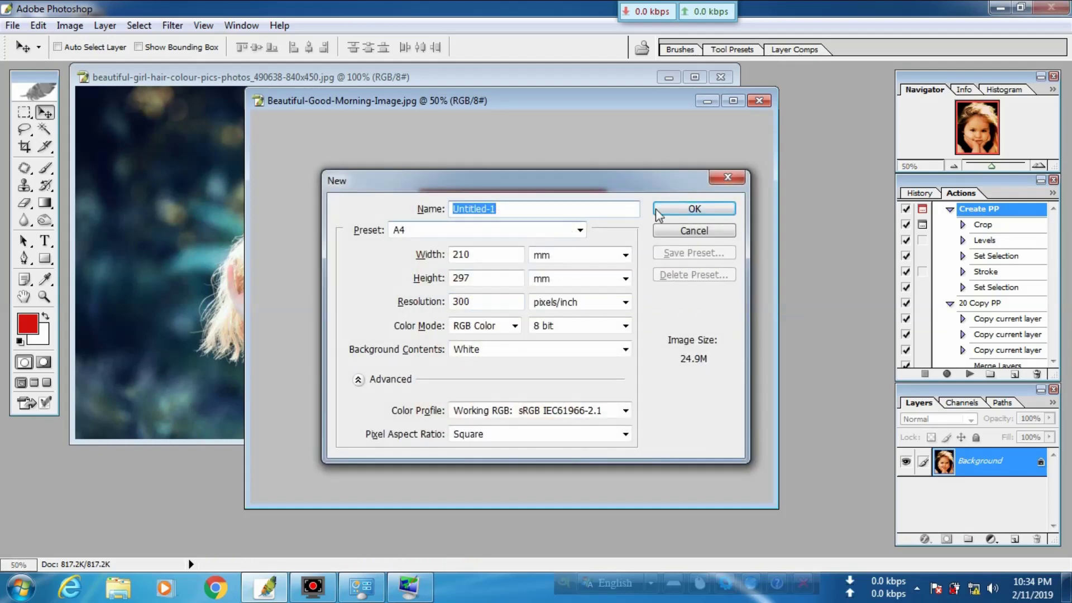
click(694, 209)
click(533, 147)
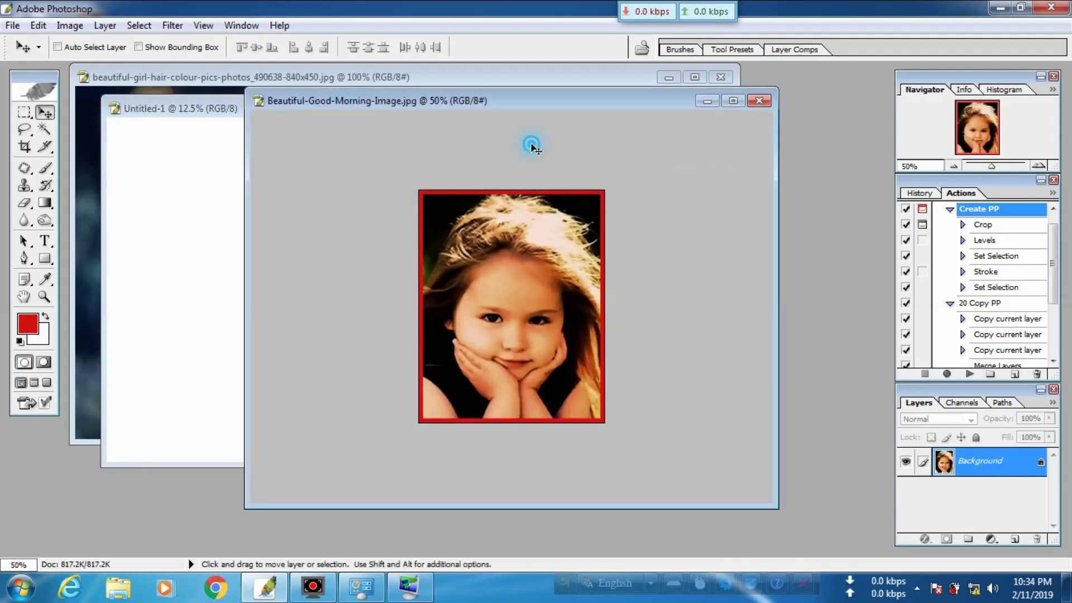
Drag the bordered portrait onto Untitled-1 and run 20 Copy PP (F9) to fill a 4×5 grid.
drag(500, 102, 609, 115)
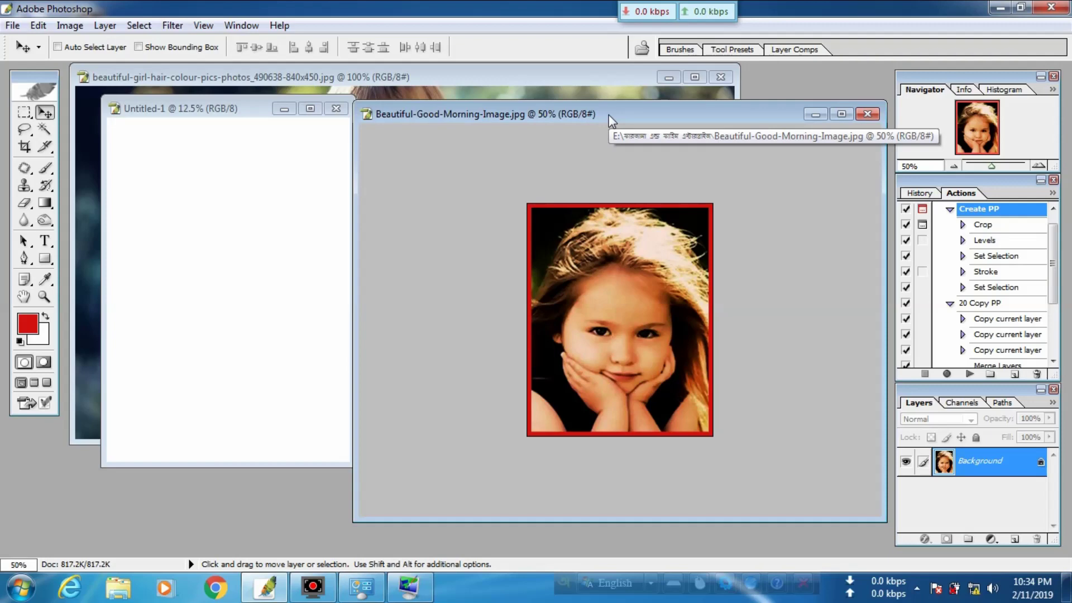
mouse_move(591, 226)
mouse_down()
mouse_move(275, 197)
mouse_move(132, 143)
mouse_up()
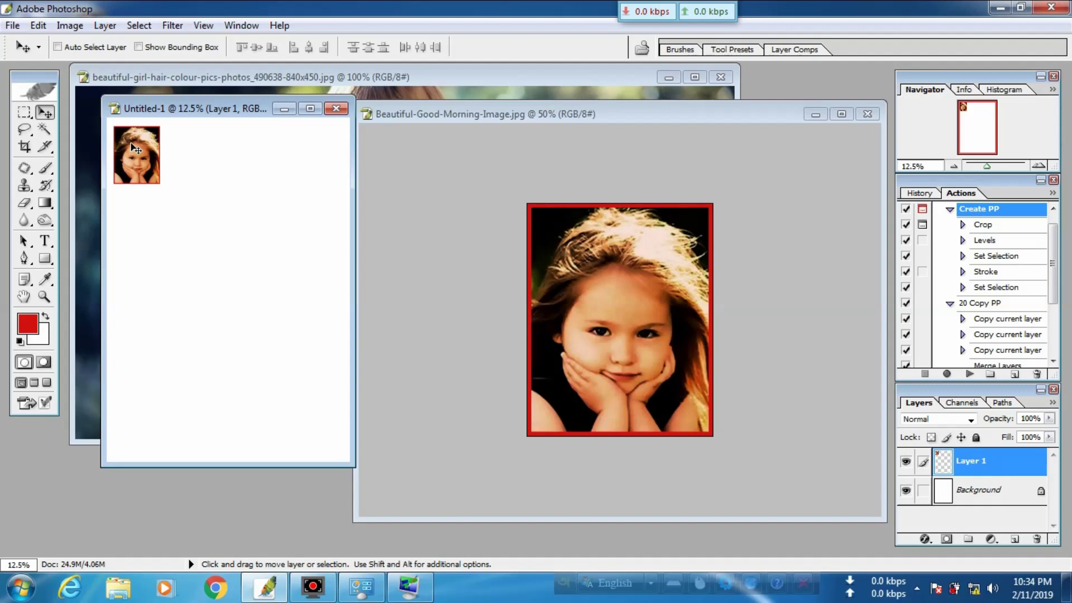
key(F9)
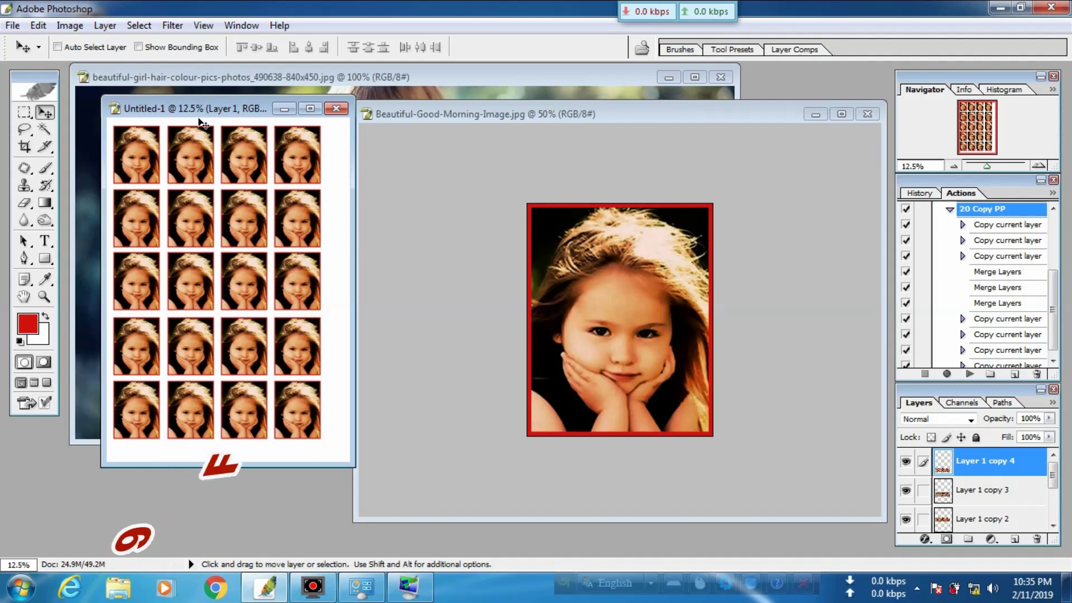
click(310, 109)
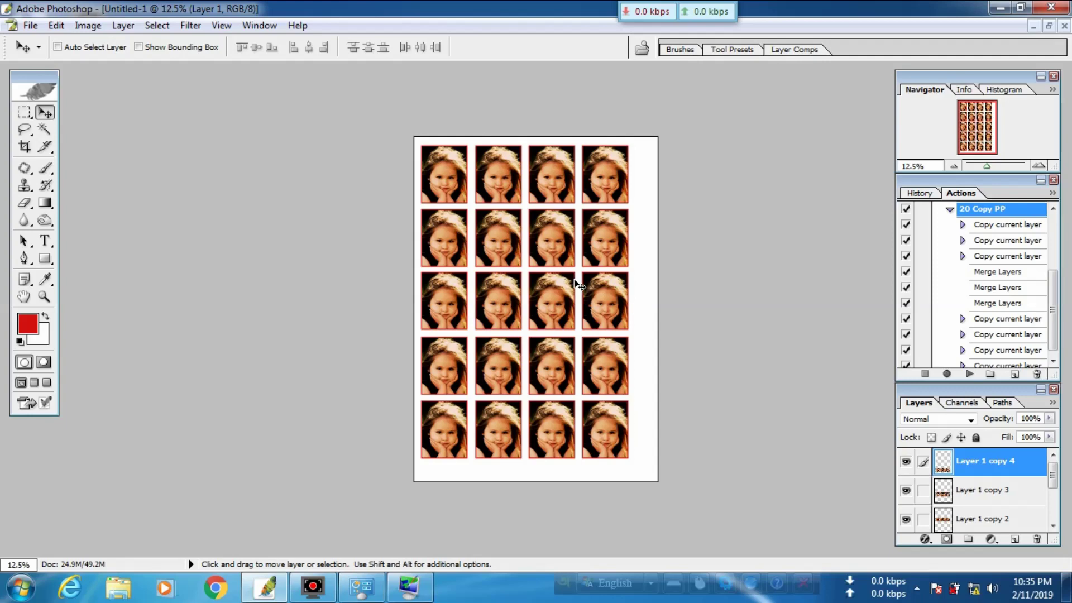
key(f)
key(f)
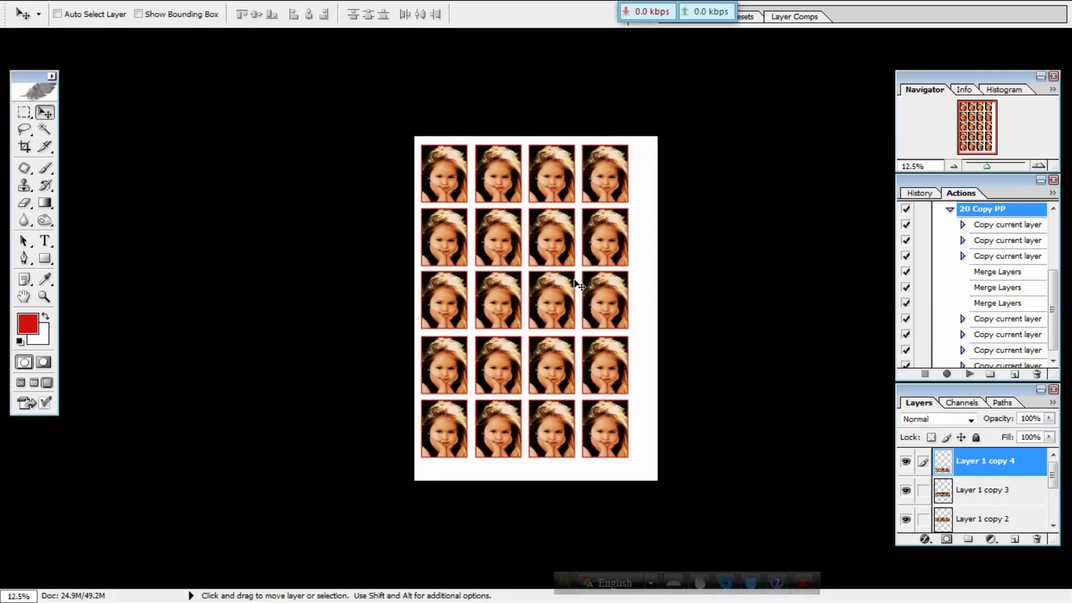
key(f)
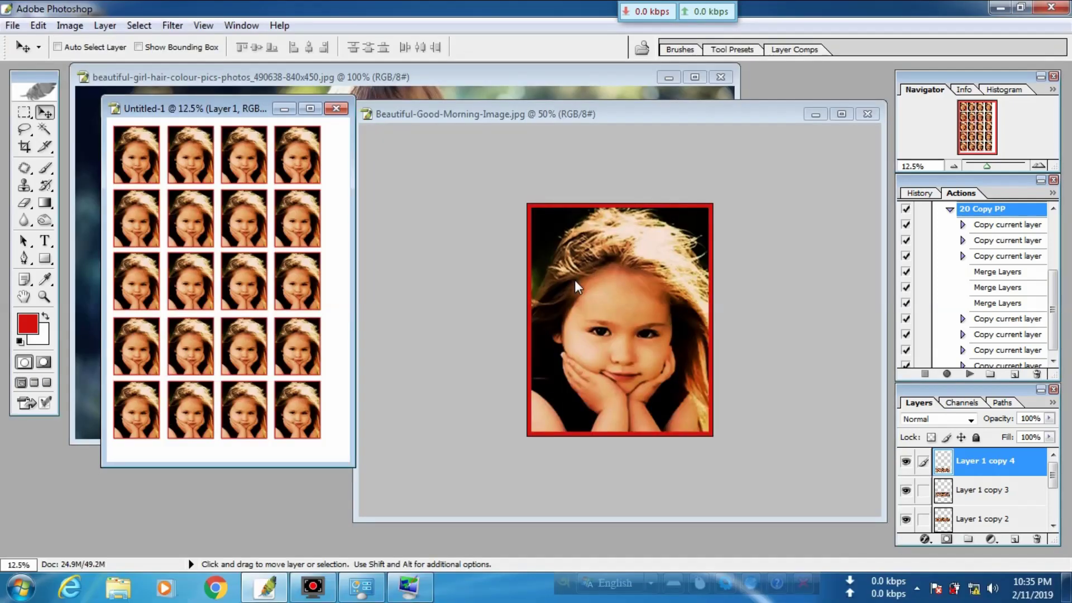